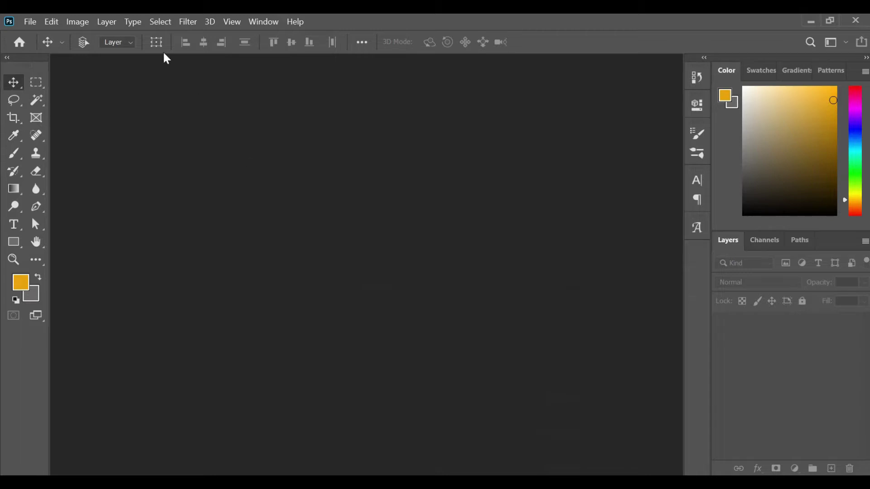
Create a new 1080×1080 px document at 300 ppi.
click(30, 22)
click(40, 36)
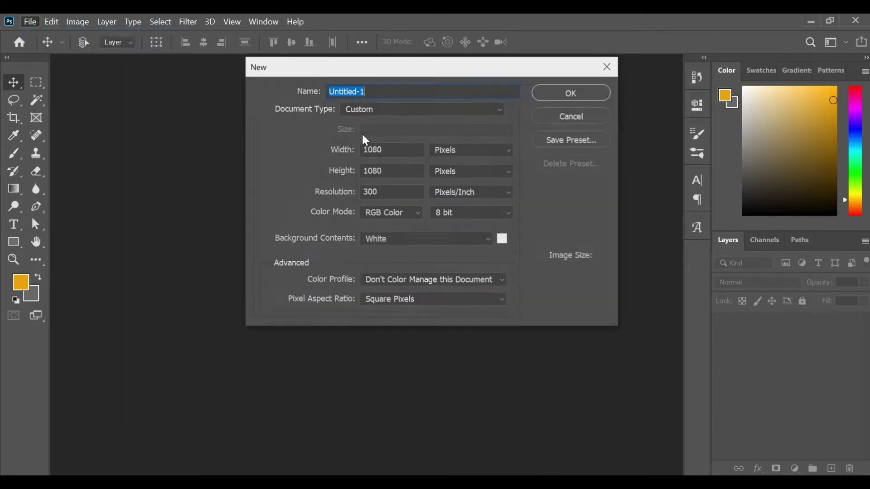
click(553, 88)
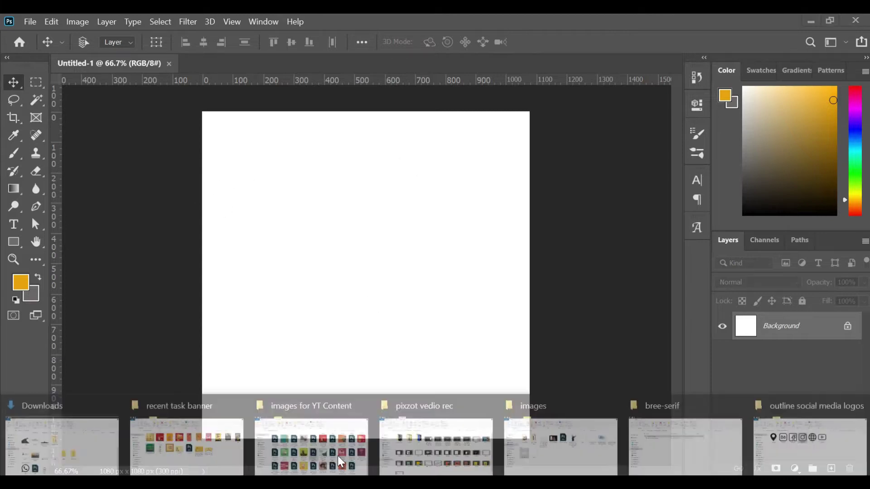
Open logo-15 and sample its leaf green #71c026 as the foreground colour.
click(59, 440)
drag(154, 303, 353, 86)
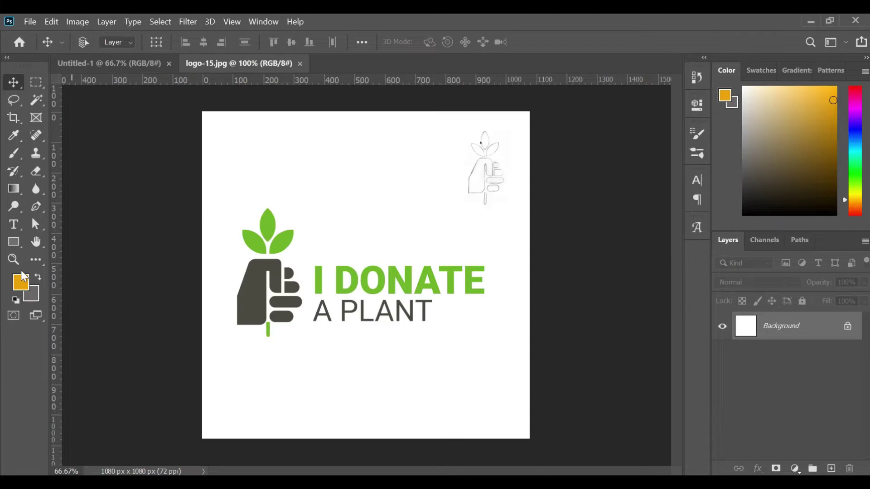
click(20, 282)
click(280, 239)
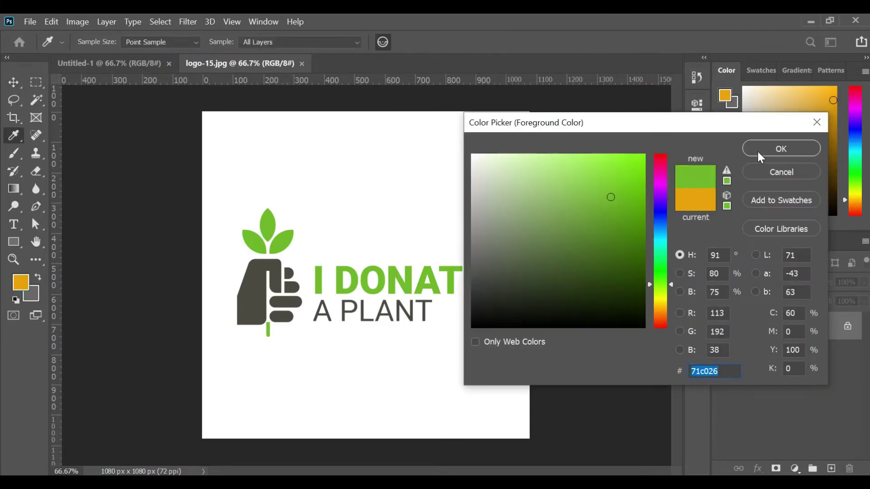
click(780, 149)
Cover the new document with a Solid Color fill layer in green #71c026.
key(v)
click(109, 63)
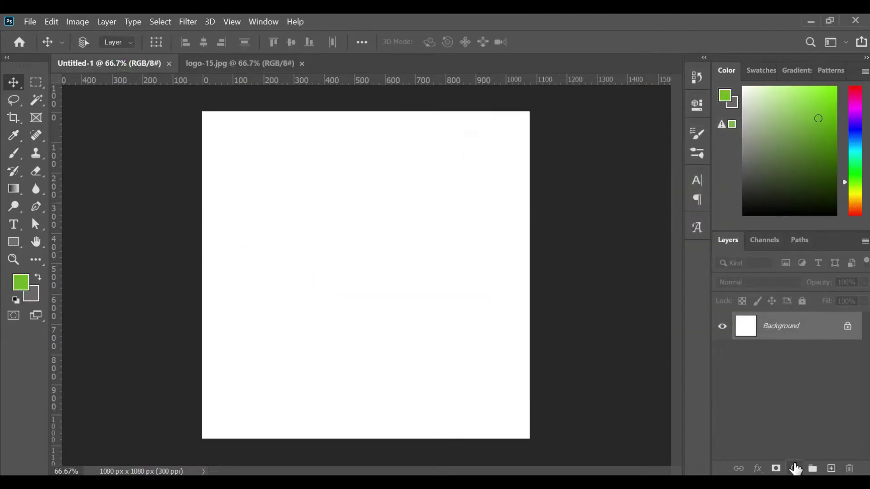
click(796, 469)
click(802, 224)
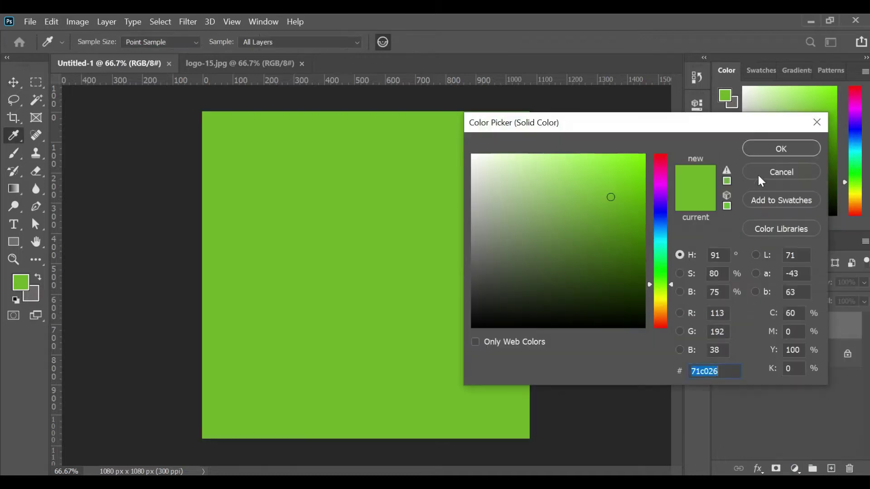
key(Return)
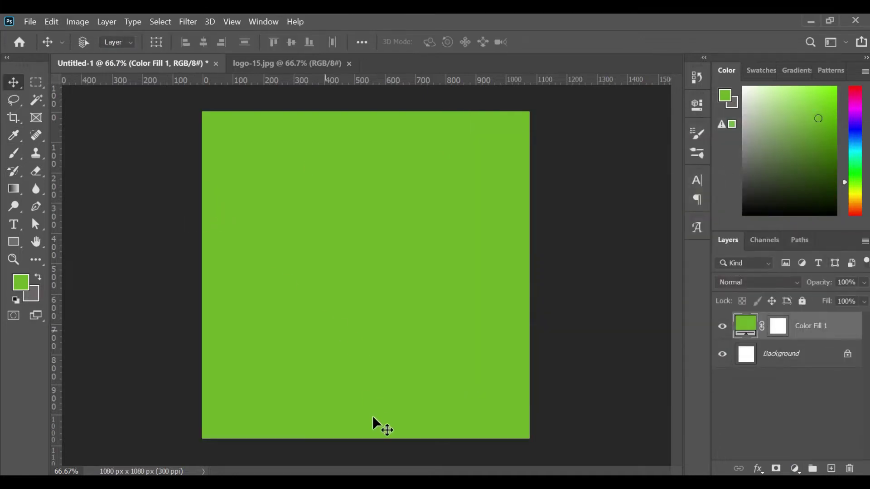
click(62, 433)
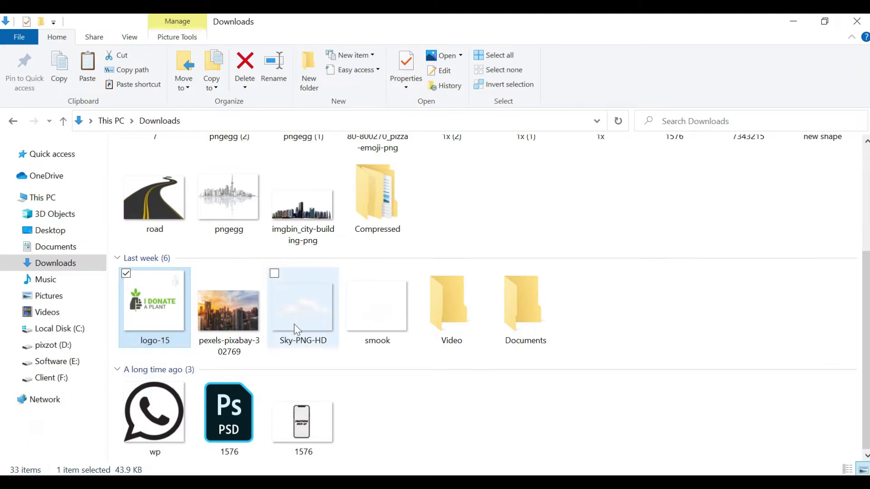
Place the 'green in png' island at about 95%, centred in the lower half.
scroll(295, 325, up, 3)
mouse_move(376, 195)
mouse_down()
mouse_move(469, 463)
mouse_move(423, 322)
mouse_up()
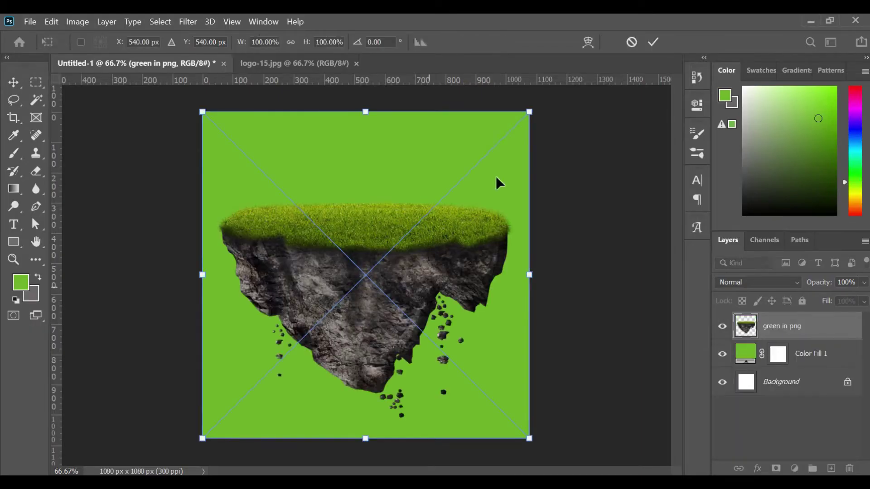
drag(529, 112, 512, 128)
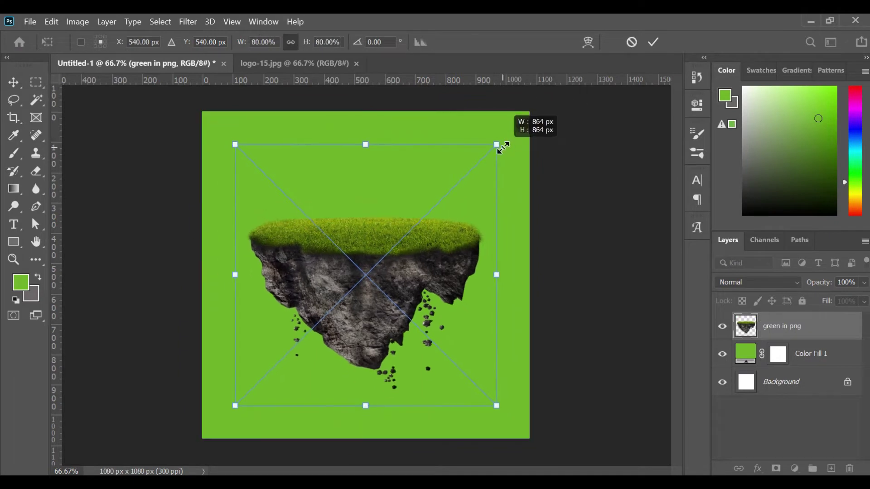
drag(458, 230, 443, 296)
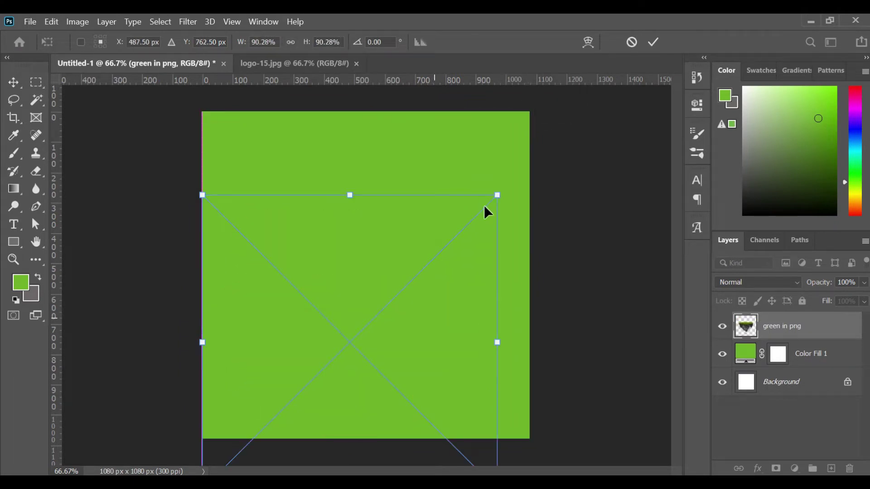
drag(497, 194, 547, 160)
drag(425, 325, 423, 333)
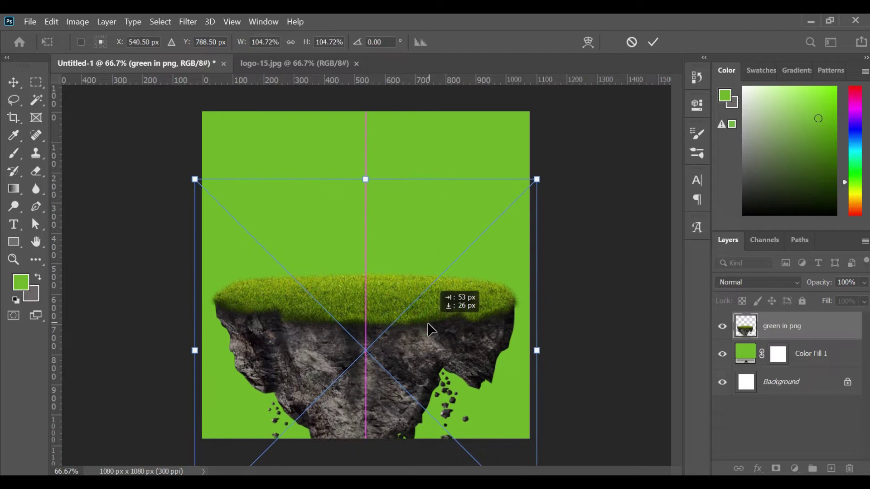
drag(473, 265, 466, 261)
drag(528, 188, 522, 204)
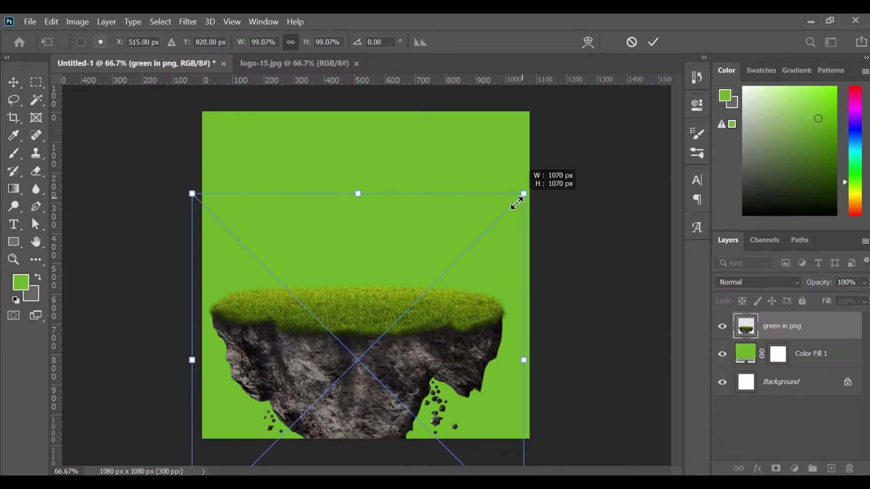
drag(382, 328, 397, 306)
click(651, 44)
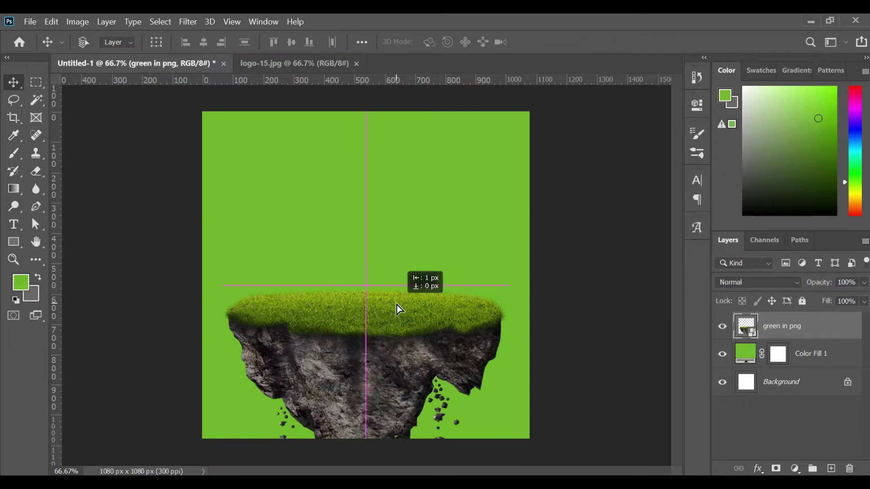
Darken the Color Fill 1 background to #38660c.
double_click(745, 354)
drag(634, 218, 626, 259)
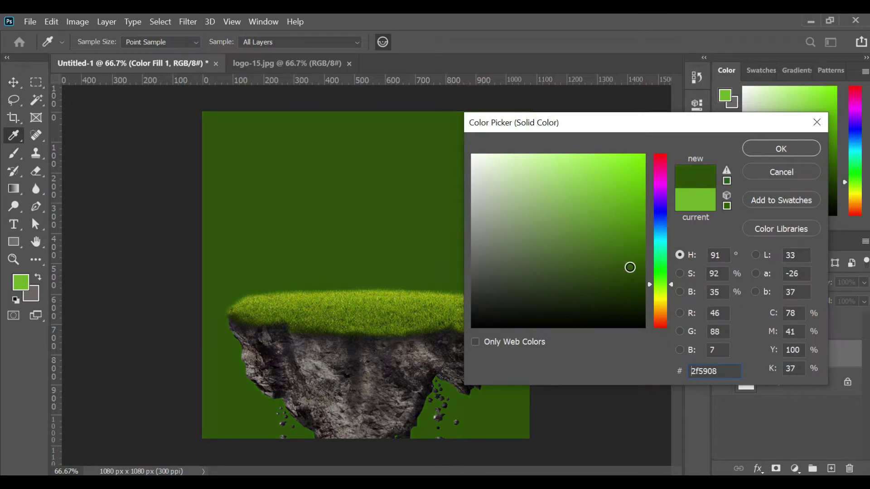
click(759, 156)
Enlarge the island slightly and give it a small tilt.
key(v)
click(408, 326)
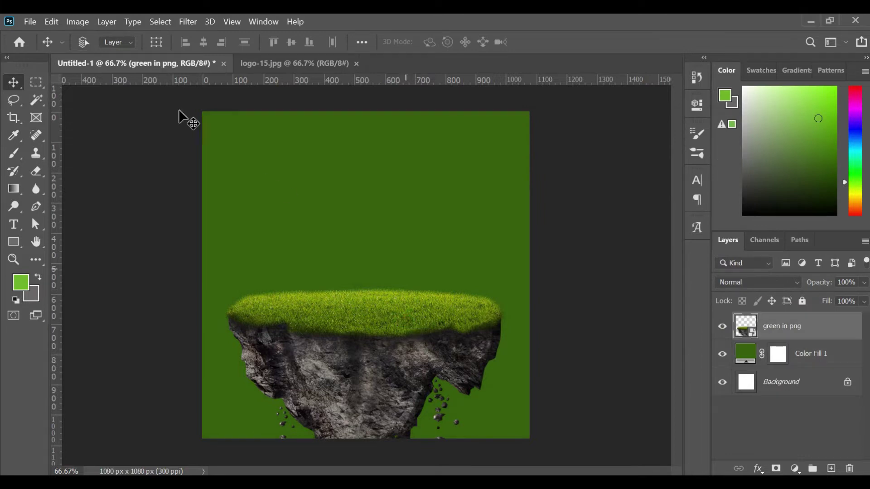
click(156, 44)
mouse_move(506, 279)
mouse_down()
mouse_move(522, 204)
mouse_move(544, 198)
mouse_up()
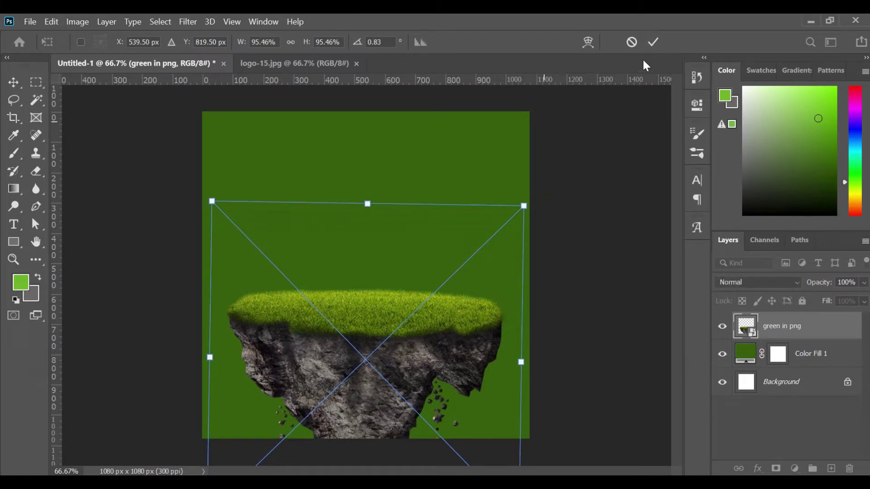
click(652, 43)
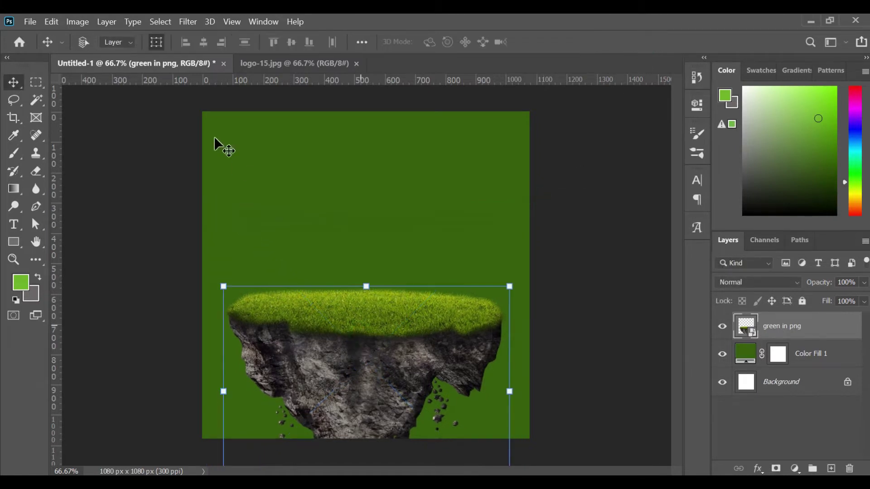
click(156, 48)
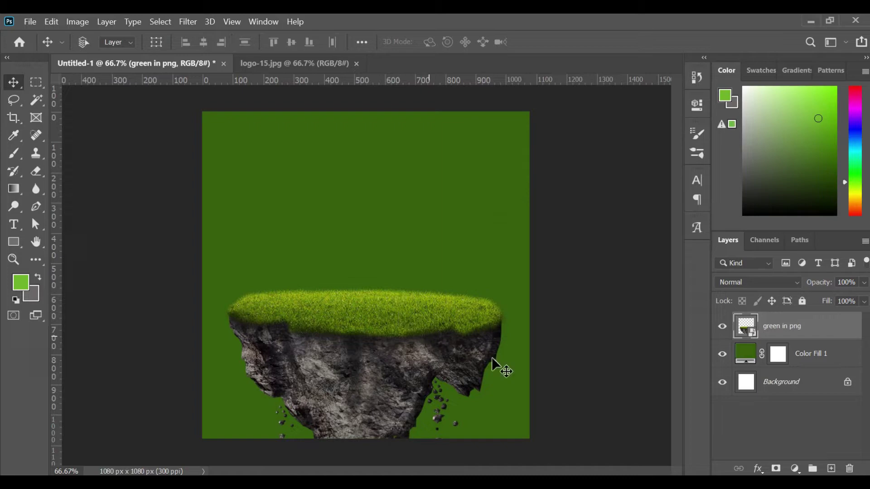
click(84, 452)
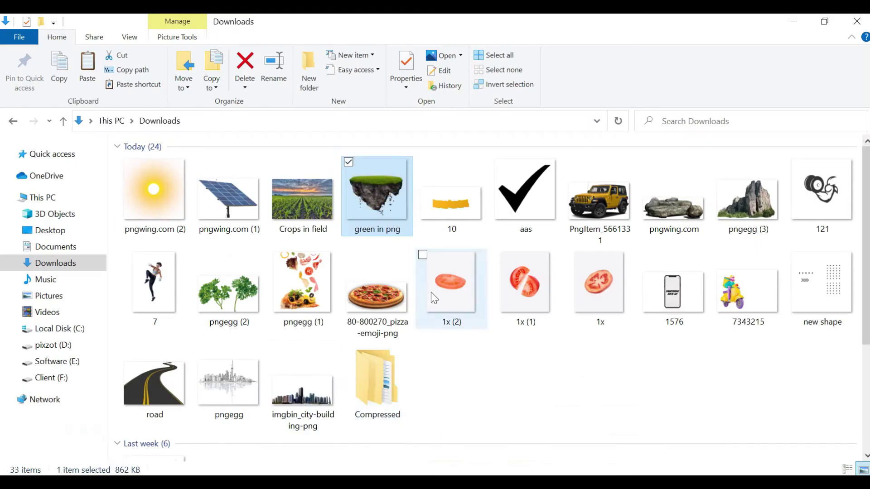
Place the 'Crops in field' image and clip it to the island layer.
click(303, 201)
mouse_move(303, 200)
mouse_down()
mouse_move(428, 310)
mouse_move(473, 318)
mouse_up()
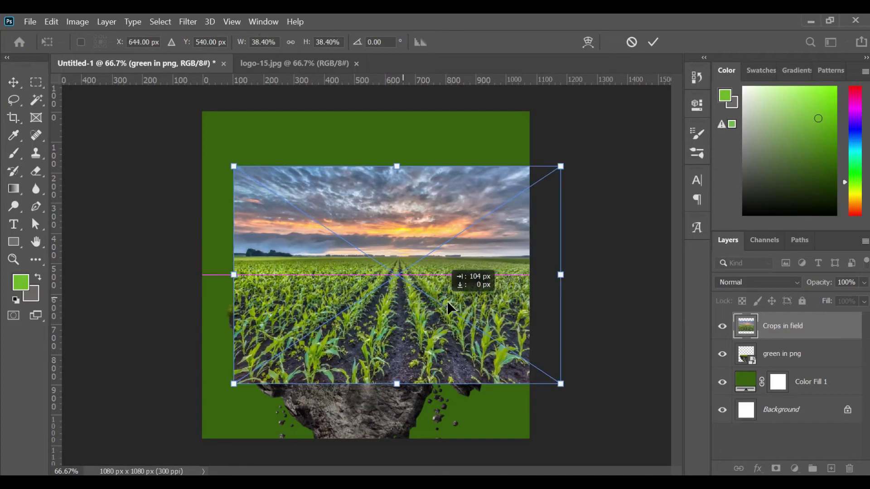
drag(575, 393, 612, 434)
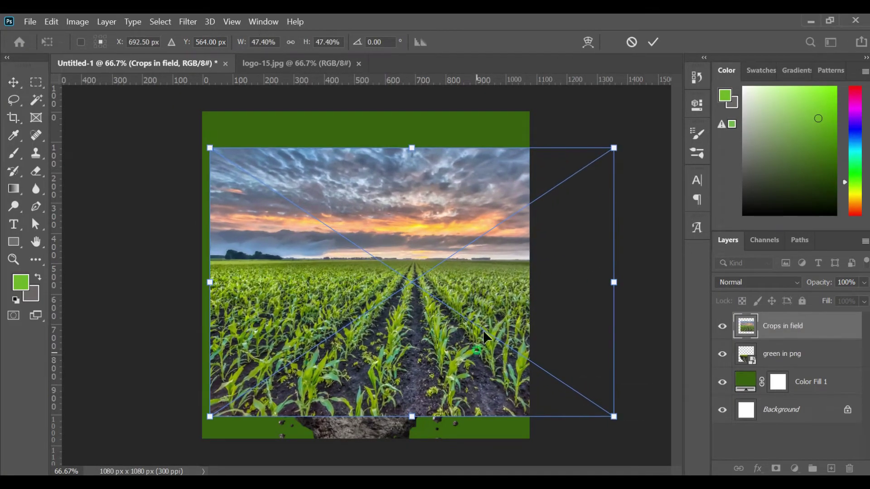
drag(483, 330, 495, 304)
click(652, 46)
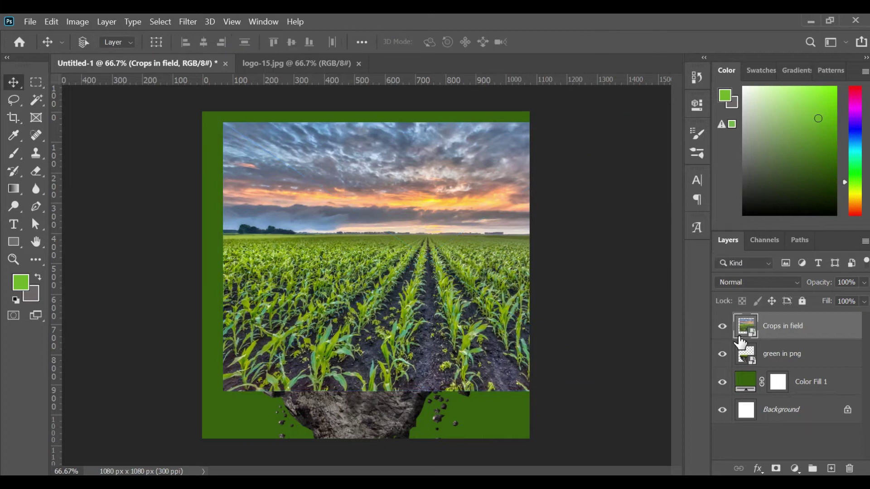
alt+click(744, 337)
Scale the crop field to about 25%, tilt it onto the island's top, and add a layer mask.
drag(454, 334, 453, 323)
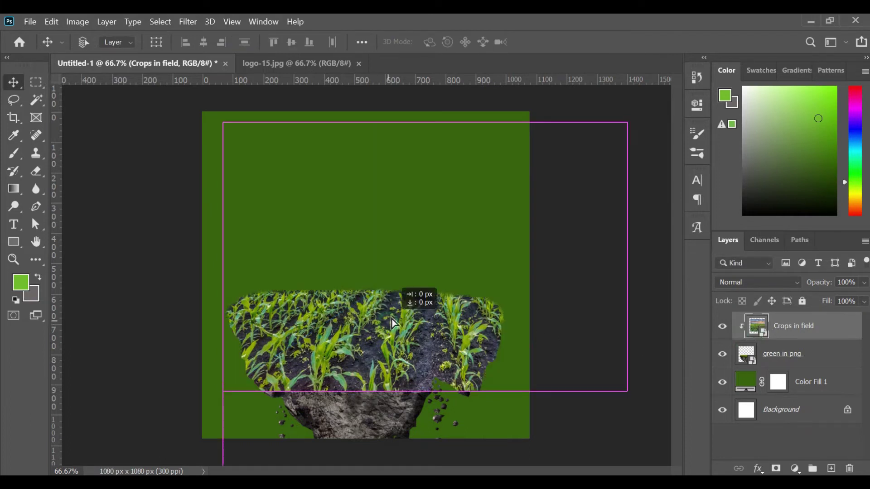
click(158, 43)
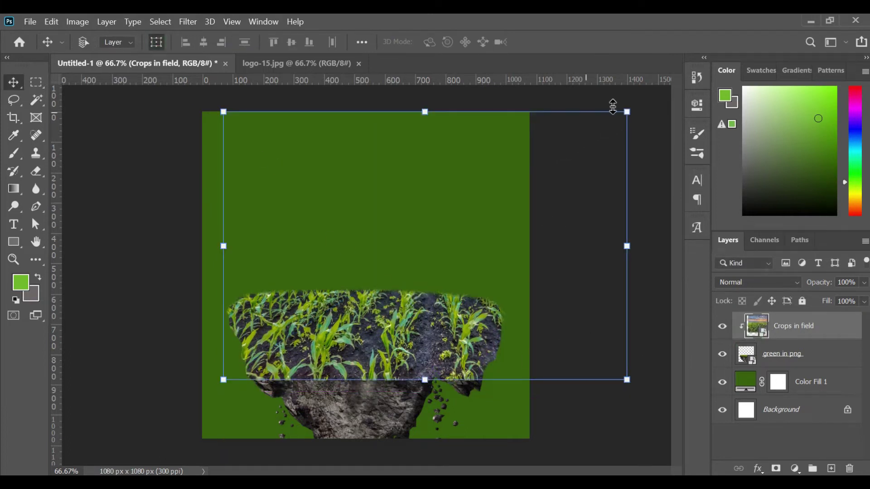
drag(630, 111, 559, 157)
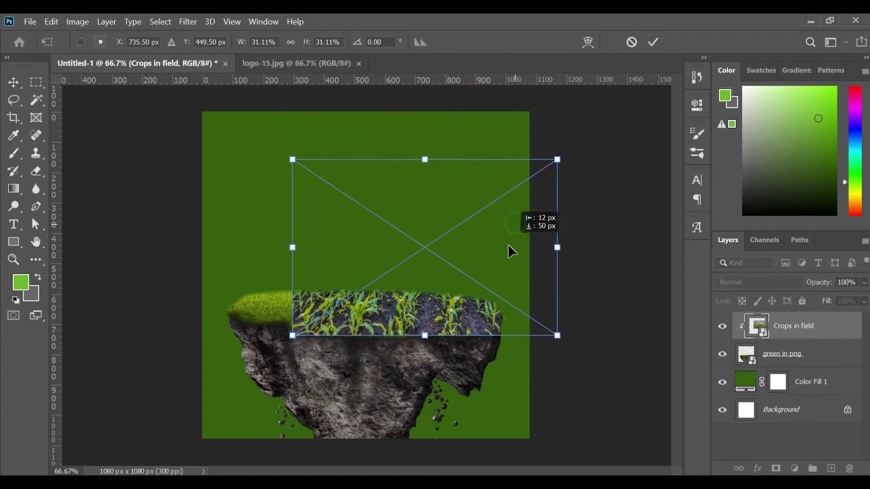
drag(507, 243, 495, 275)
mouse_move(547, 187)
mouse_down()
mouse_move(524, 213)
mouse_move(516, 206)
mouse_move(460, 291)
mouse_move(467, 282)
mouse_up()
mouse_move(534, 233)
mouse_down()
mouse_move(534, 222)
mouse_move(516, 228)
mouse_up()
drag(470, 301, 472, 294)
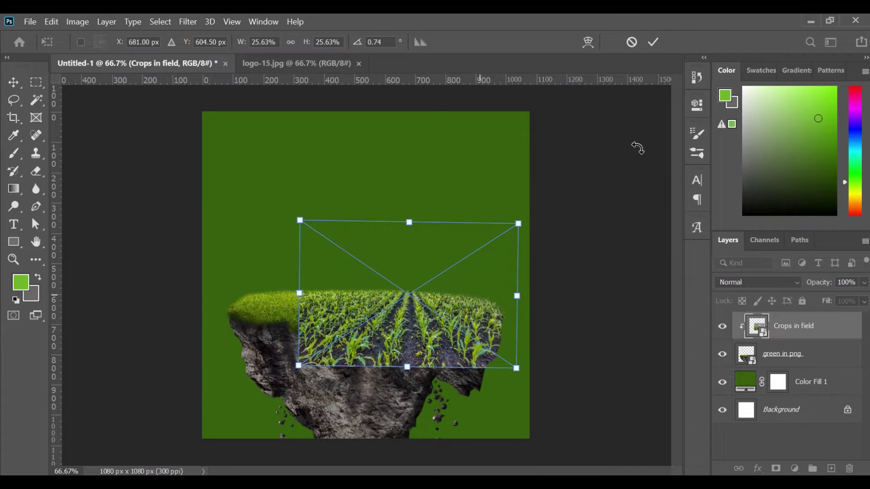
click(656, 42)
click(777, 470)
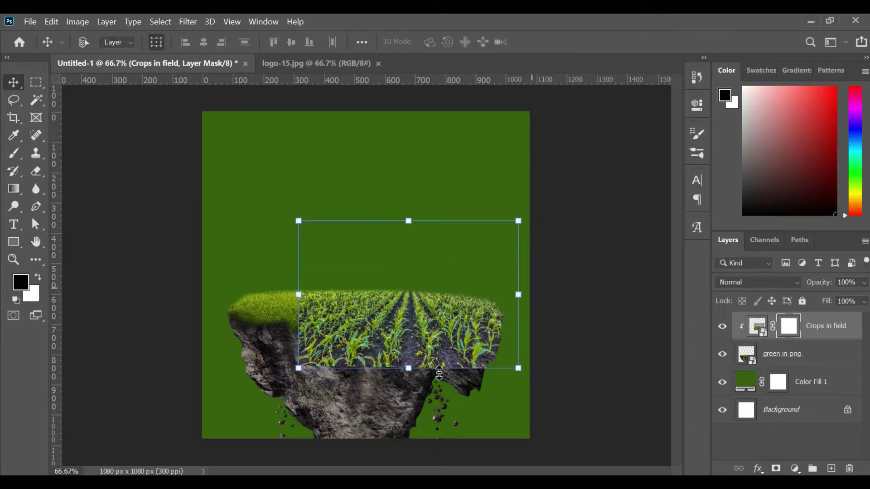
Paint black on the crop field mask with a soft brush at 75%, then 46% opacity, blending it into the grass.
click(14, 155)
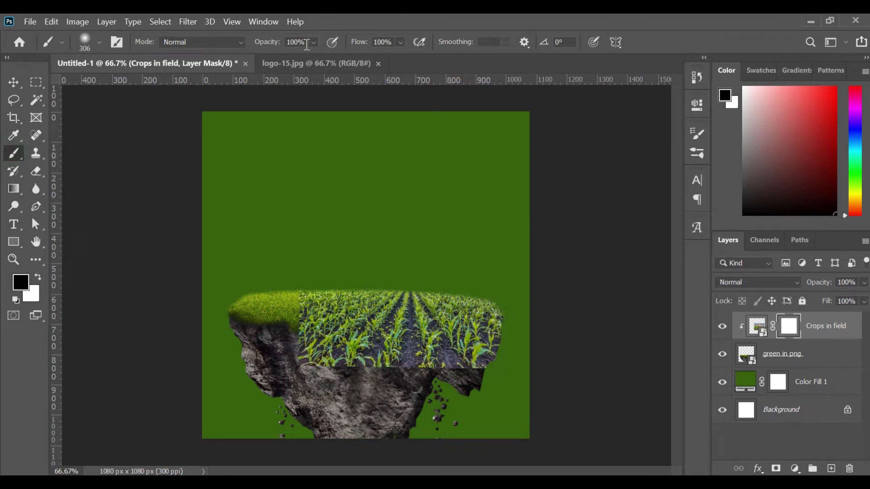
drag(322, 60, 323, 60)
key(bracketleft)
key(bracketleft)
mouse_move(312, 362)
mouse_down()
mouse_move(499, 365)
mouse_move(344, 349)
mouse_move(374, 365)
mouse_move(346, 364)
mouse_move(491, 368)
mouse_move(520, 316)
mouse_move(508, 307)
mouse_move(507, 351)
mouse_up()
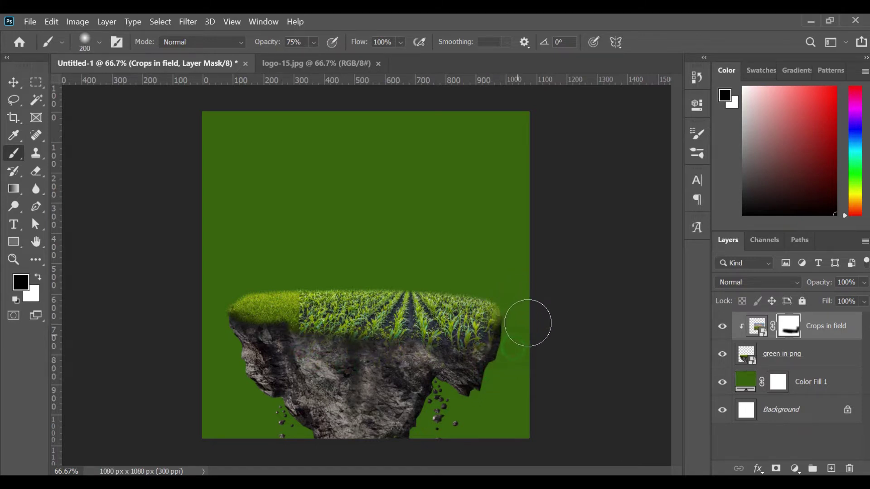
key(ctrl+z)
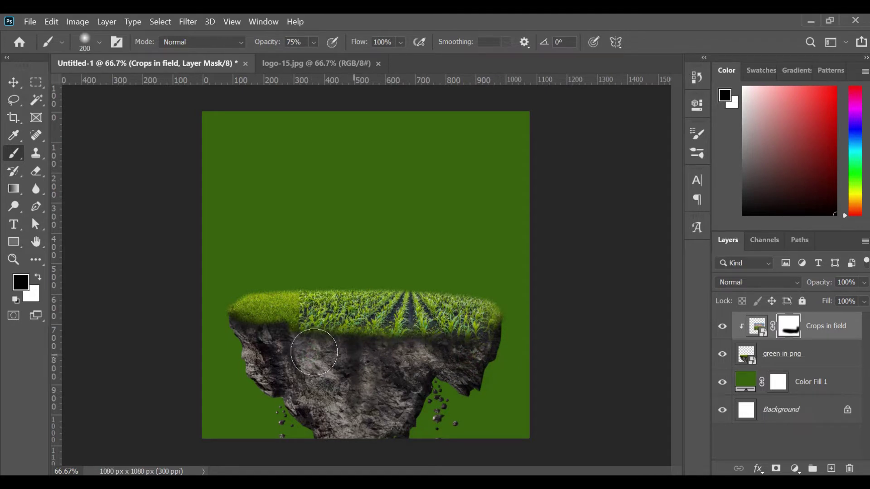
key(bracketleft)
key(bracketleft)
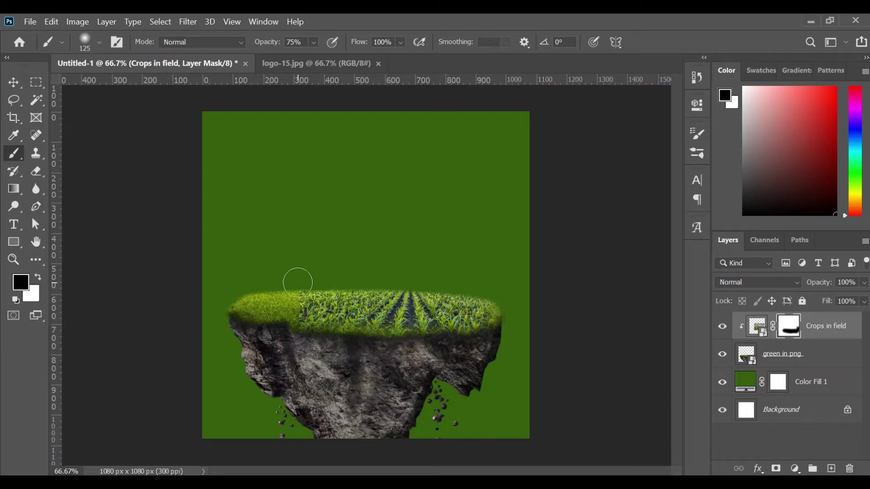
drag(313, 42, 316, 64)
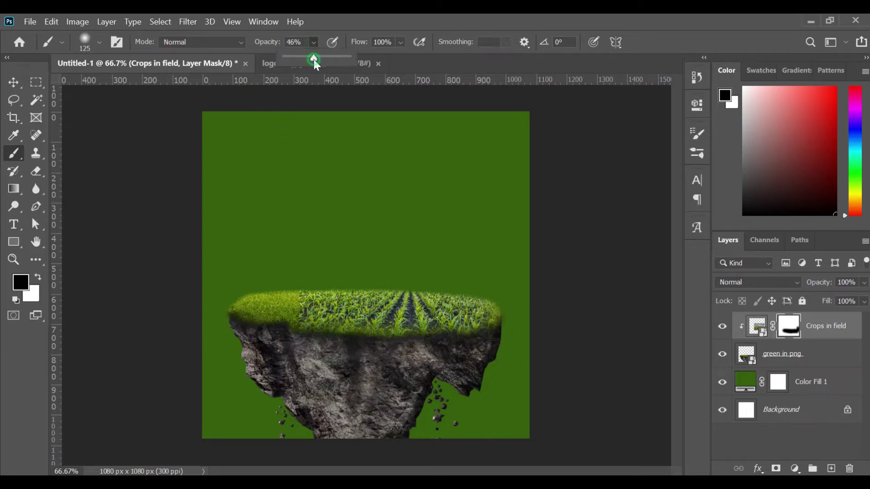
click(368, 21)
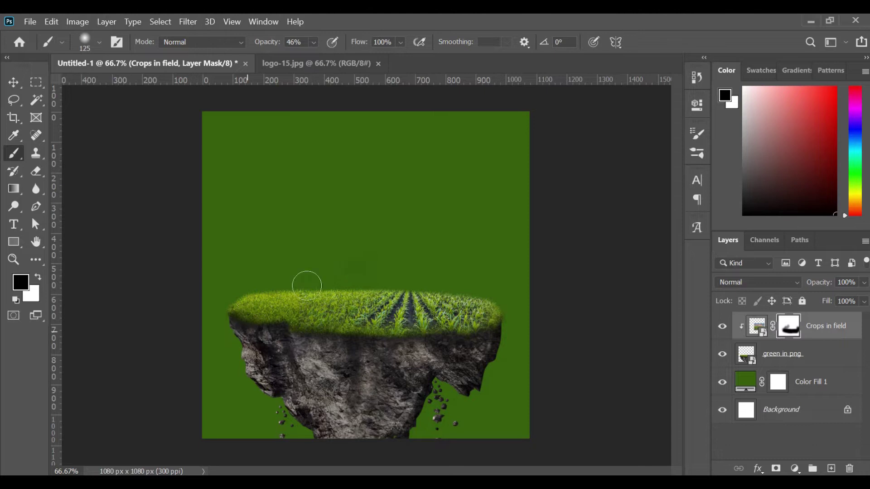
click(11, 85)
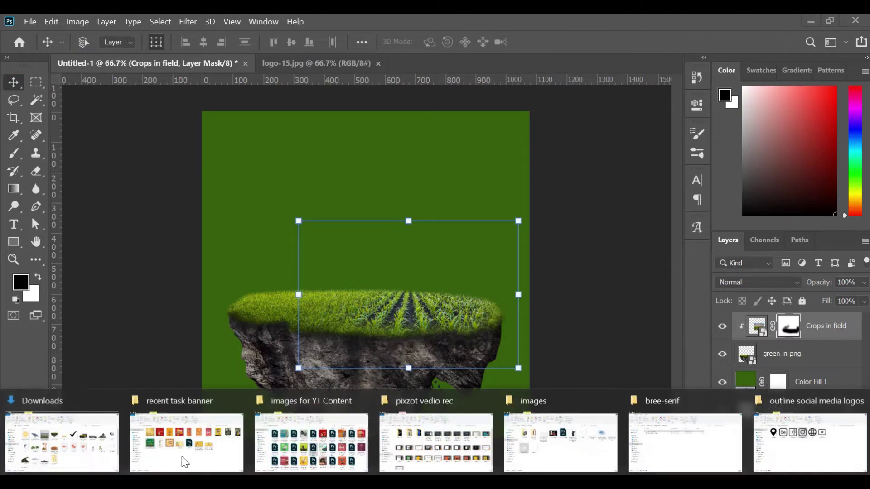
Place the solar panel pngwing.com (1) at about 5% on the island's left grassy top.
click(86, 446)
mouse_move(226, 195)
mouse_down()
mouse_move(448, 473)
mouse_move(303, 295)
mouse_up()
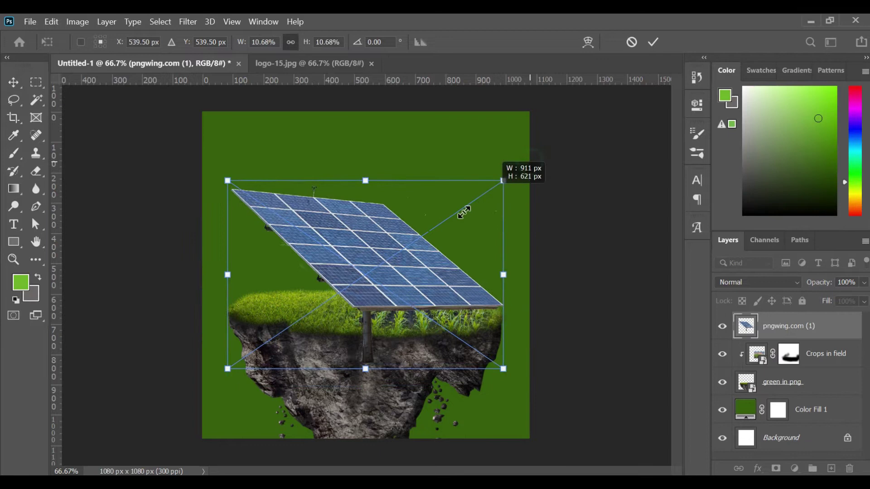
drag(527, 165, 450, 219)
mouse_move(416, 277)
mouse_down()
mouse_move(324, 258)
mouse_move(341, 253)
mouse_up()
drag(210, 195, 230, 207)
drag(293, 254, 308, 267)
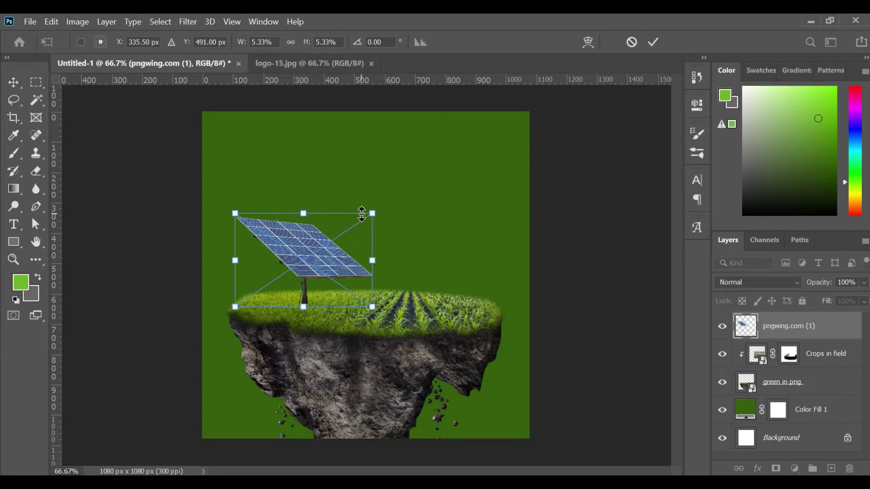
drag(373, 214, 368, 216)
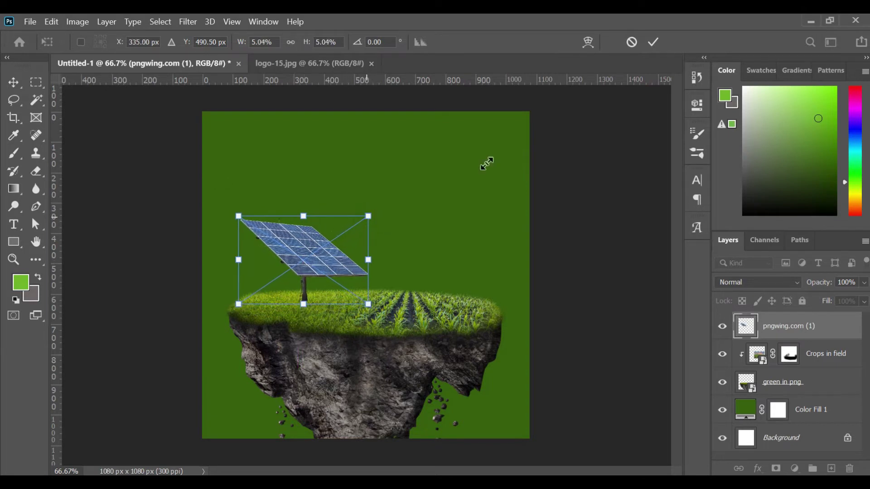
click(658, 43)
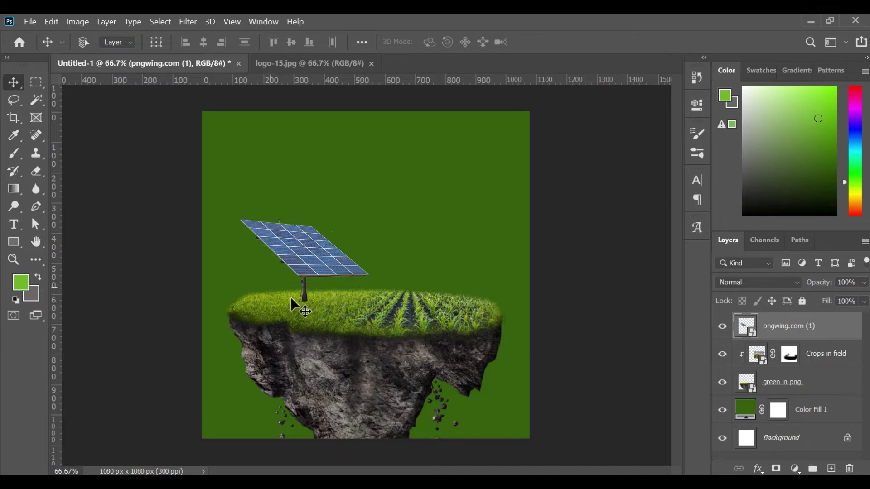
drag(311, 258, 301, 302)
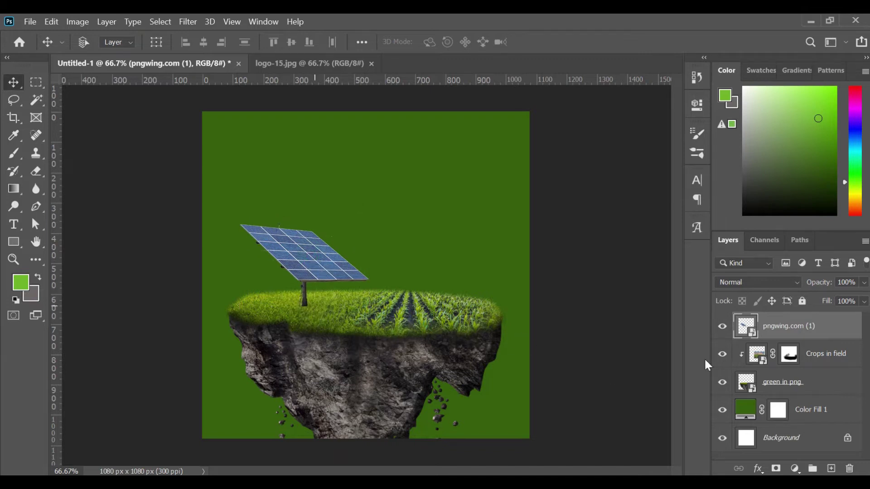
Group the island, crop field and solar panel layers into a group named 'obj'.
shift+click(814, 390)
key(ctrl+g)
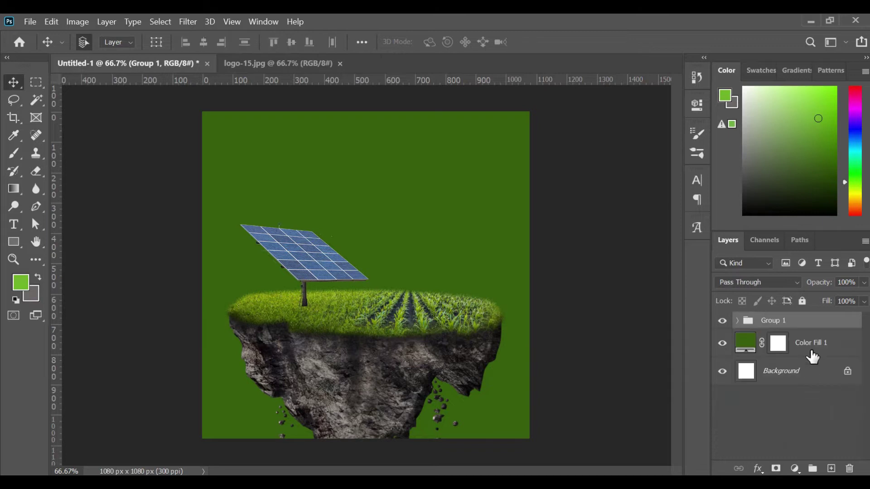
double_click(773, 320)
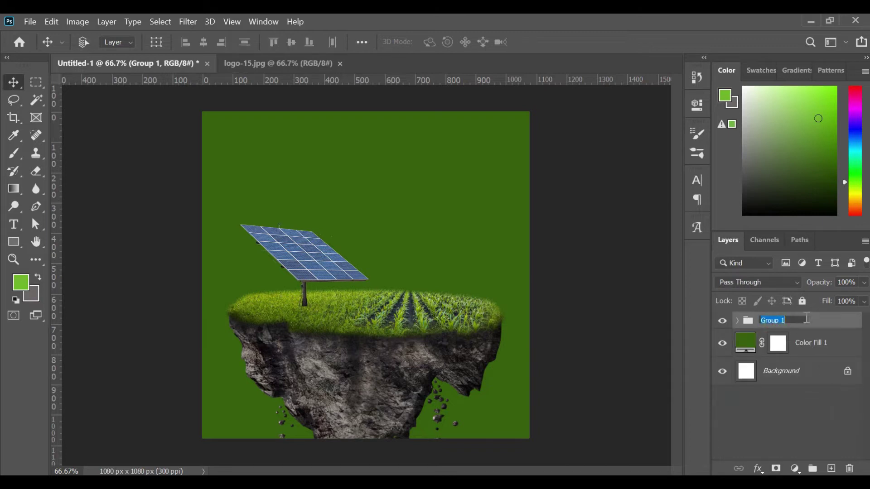
text(obj)
key(Return)
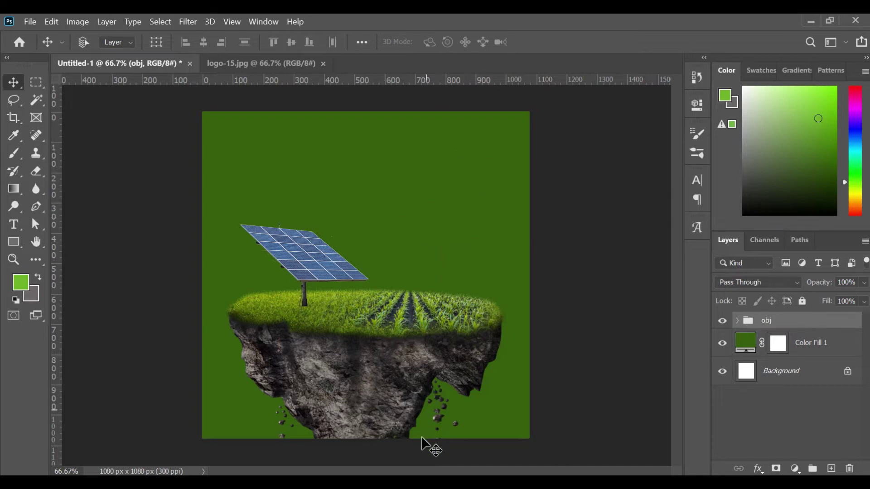
click(252, 453)
Place the sun image pngwing.com (2) at about 20.72% in the poster's upper right.
mouse_move(154, 191)
mouse_down()
mouse_move(469, 471)
mouse_move(536, 118)
mouse_move(475, 163)
mouse_up()
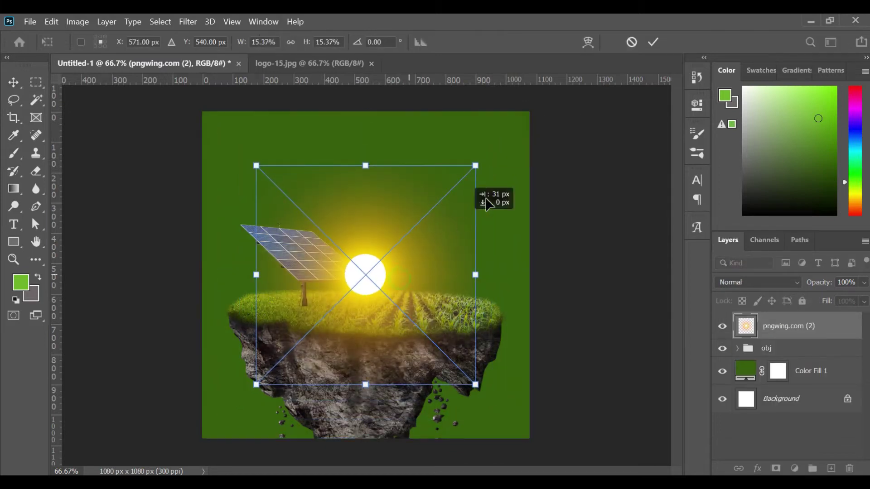
drag(398, 285, 482, 211)
drag(564, 85, 589, 61)
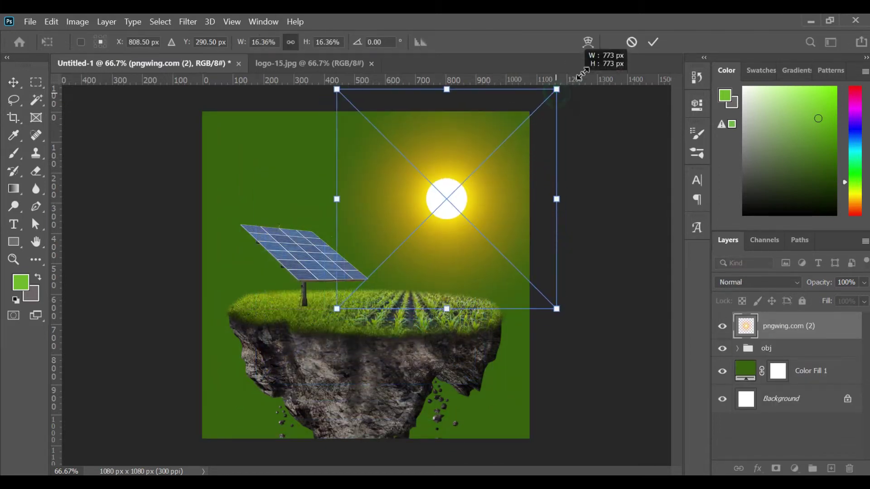
drag(548, 156, 570, 178)
click(655, 43)
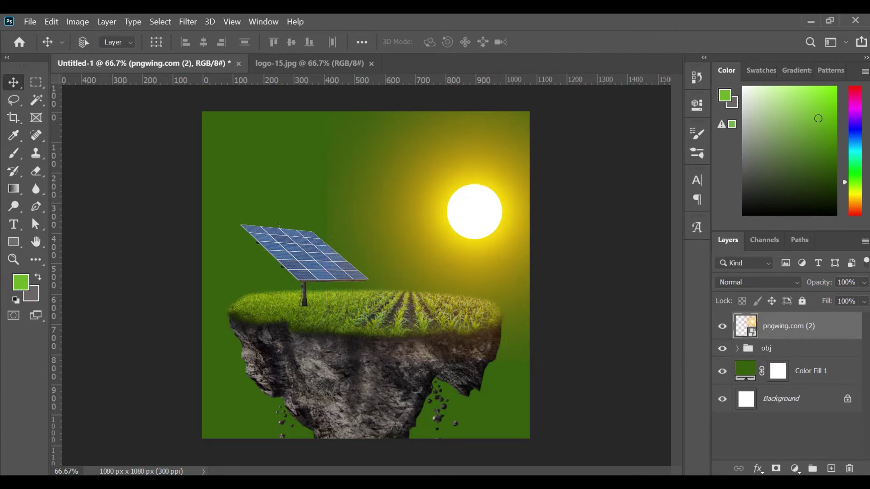
key(alt+Tab)
Paste 'BUY GREEN TO SAVE GREEN' as a two-line headline along a left vertical guide.
drag(364, 188, 506, 187)
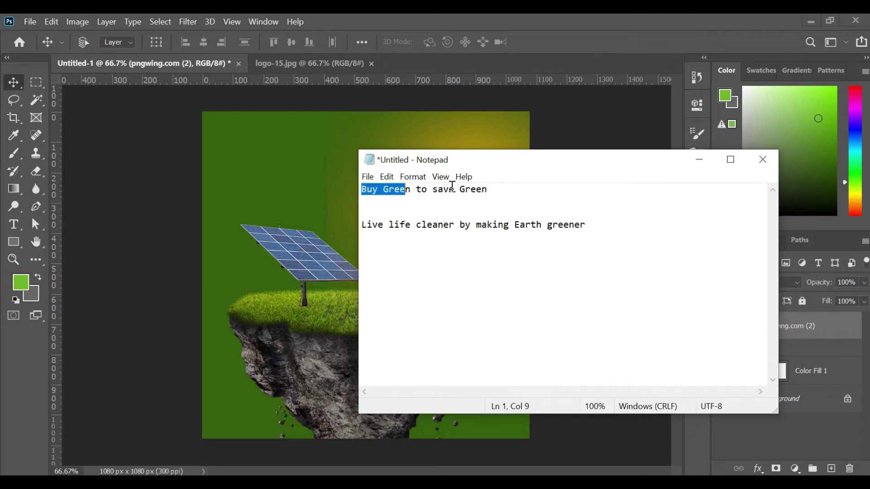
click(700, 159)
drag(58, 222, 222, 256)
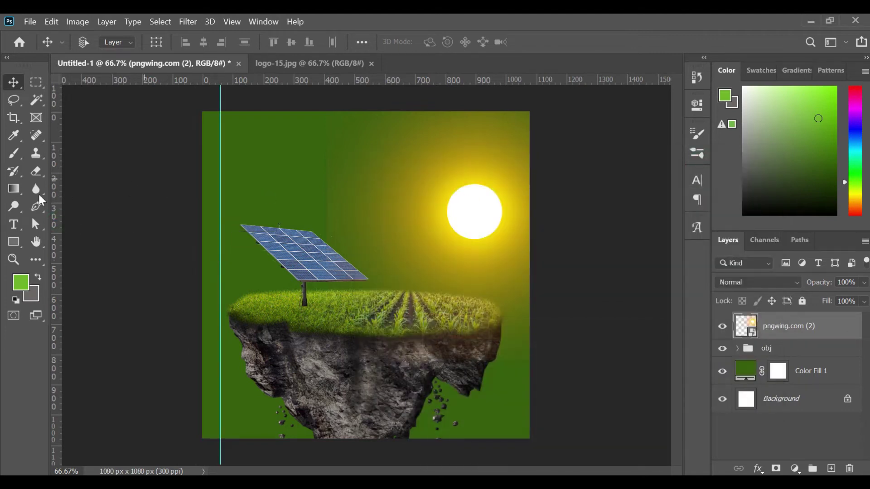
click(14, 224)
click(220, 146)
text(BUY GREEN TO SAVE GREEN)
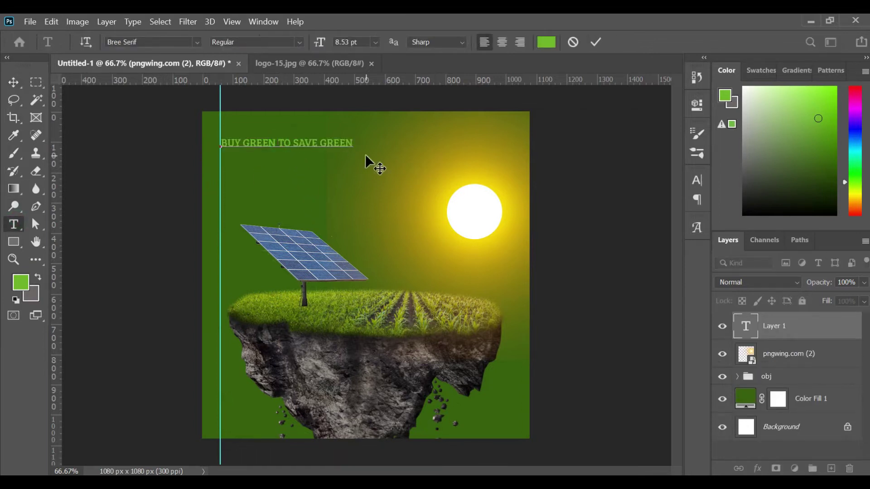
key(Return)
key(ctrl+a)
Set the headline to 17.53 pt, colour it with the sun's yellow, and nudge it into place.
click(693, 186)
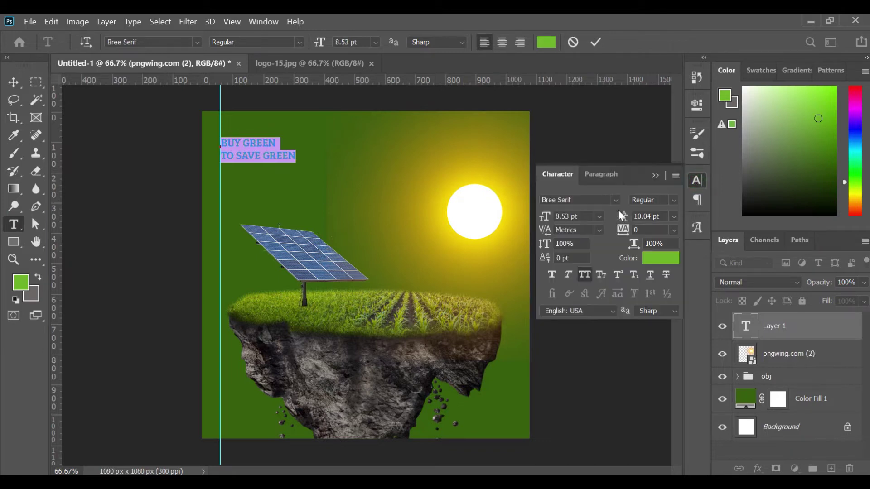
drag(552, 221, 625, 228)
click(595, 42)
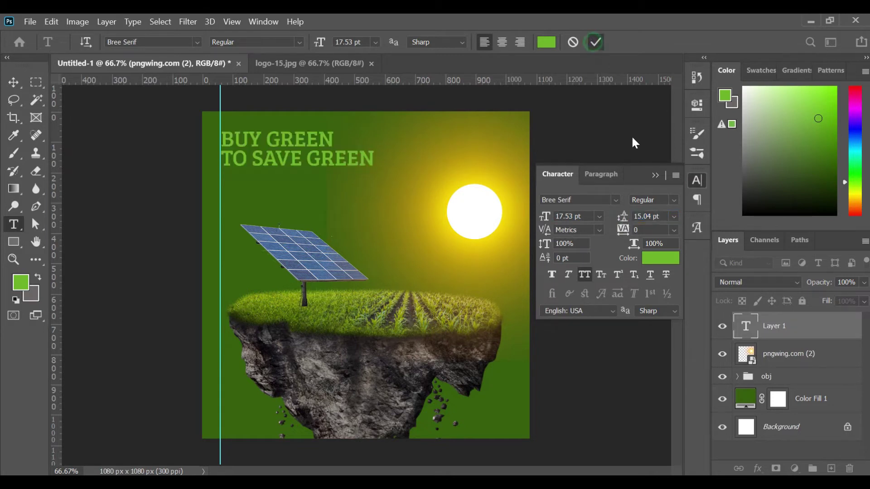
click(656, 263)
drag(446, 202, 443, 205)
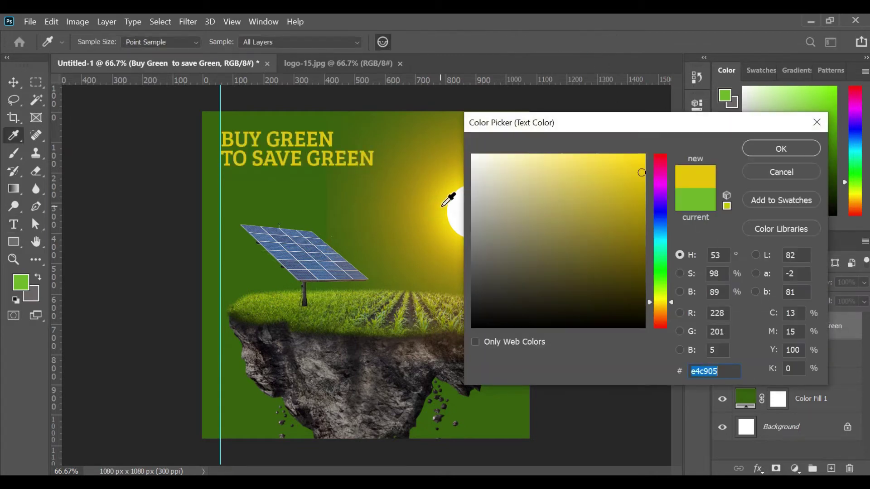
click(781, 148)
click(14, 82)
drag(265, 156, 265, 159)
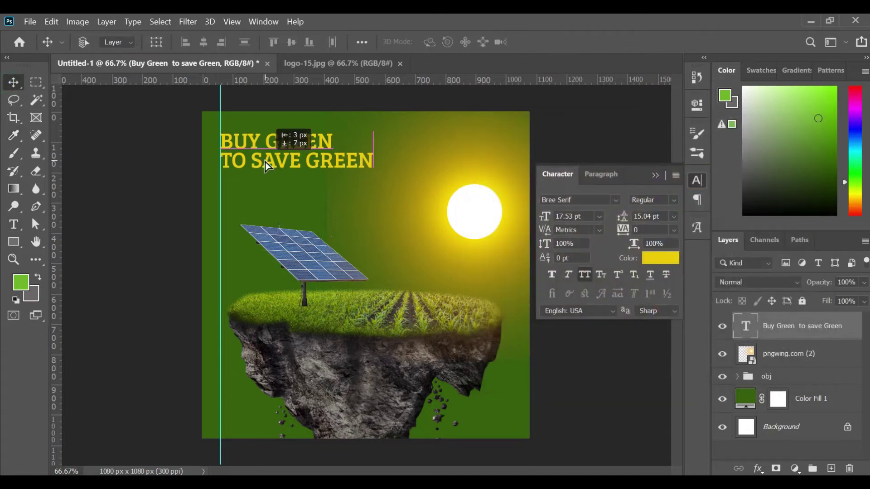
click(655, 175)
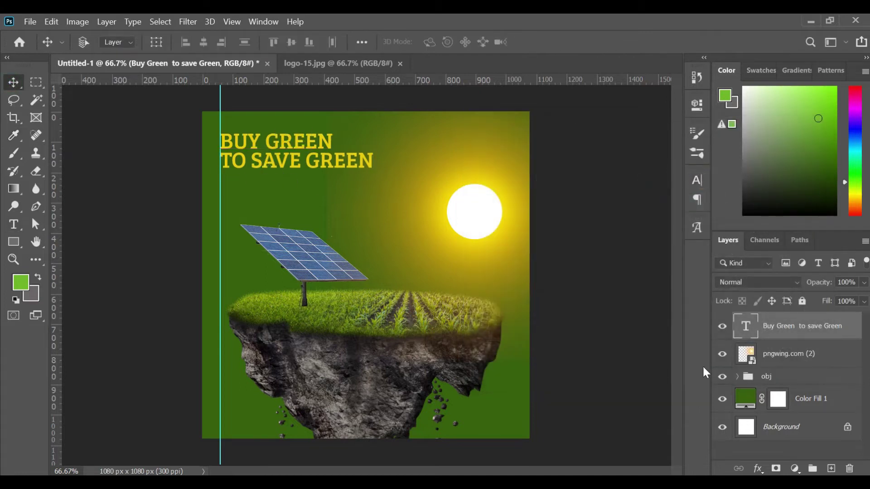
click(785, 358)
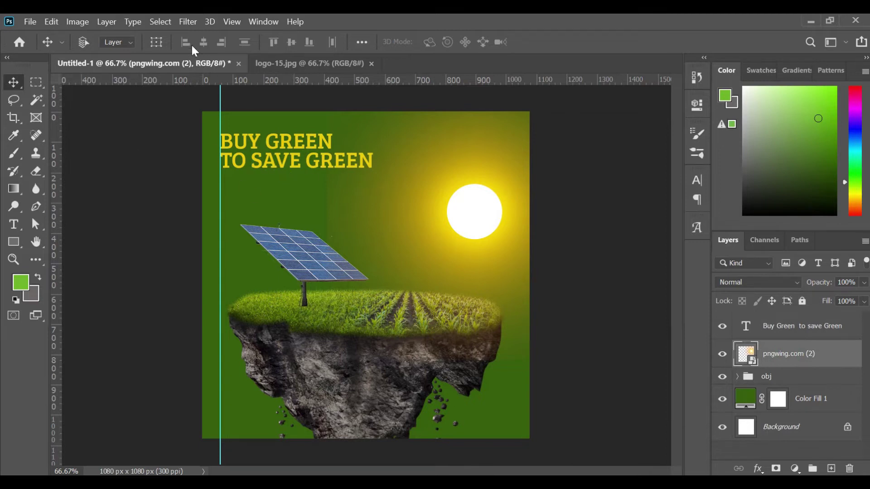
Shrink the sun slightly and reposition it in the upper right.
drag(326, 360, 366, 320)
mouse_move(463, 255)
mouse_down()
mouse_move(462, 229)
mouse_move(462, 244)
mouse_up()
drag(365, 310, 375, 302)
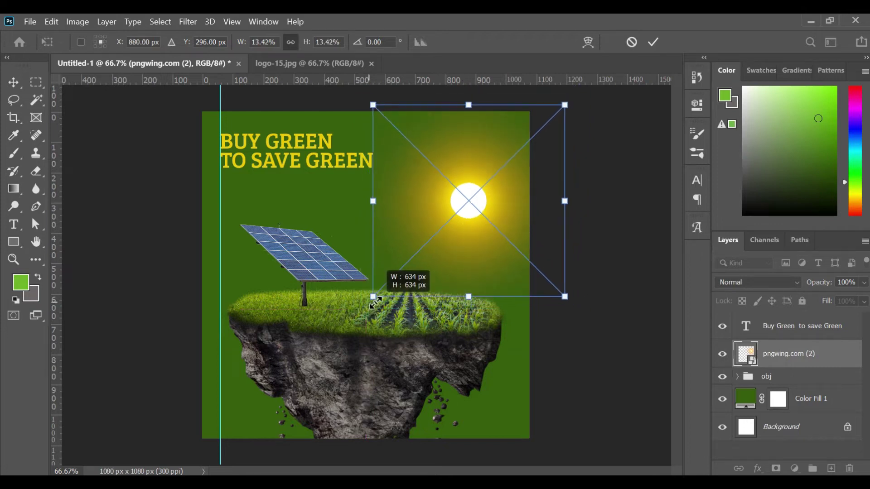
drag(443, 220, 443, 226)
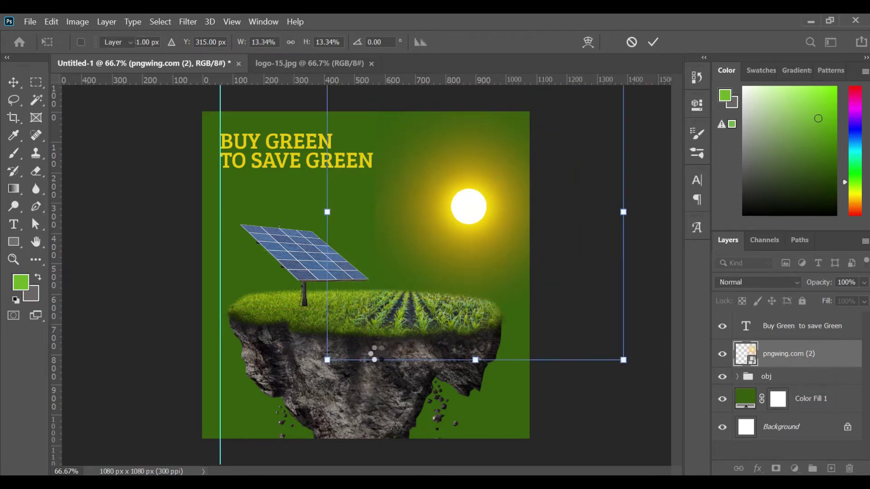
Lower the island group about 73 px, remove the vertical guide, and nudge the sun up-right.
drag(364, 348, 366, 363)
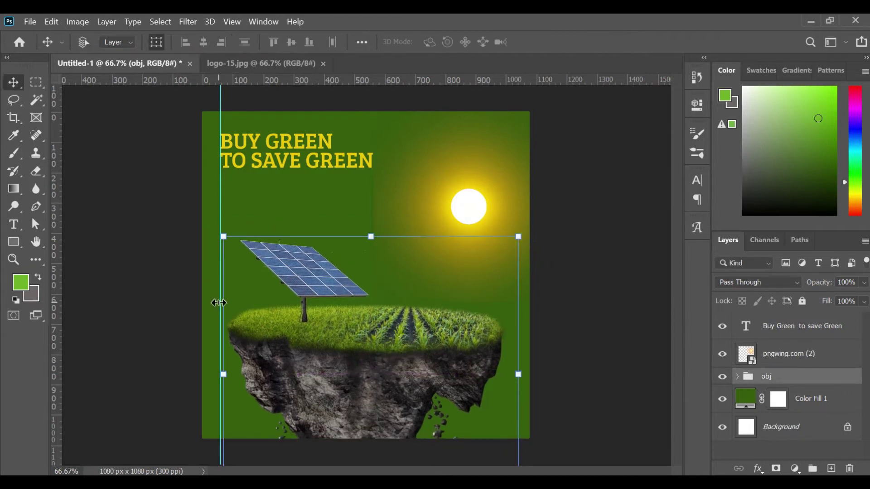
click(156, 41)
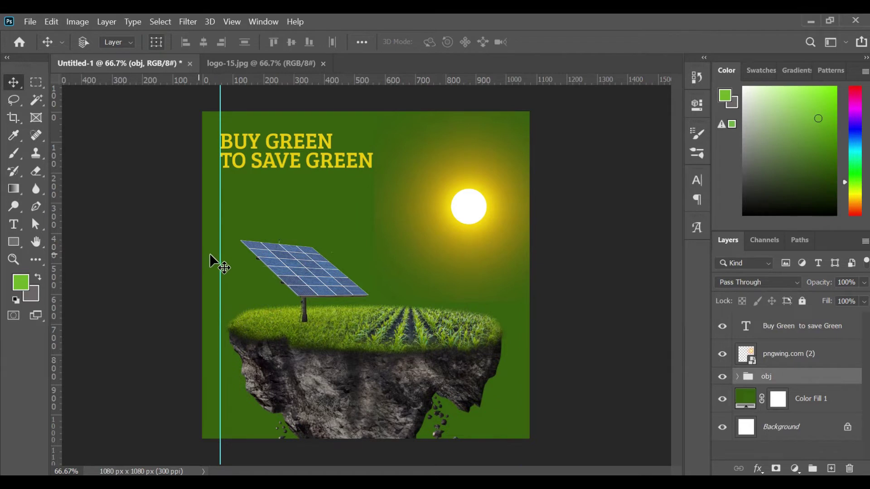
drag(223, 262, 57, 267)
drag(360, 339, 361, 356)
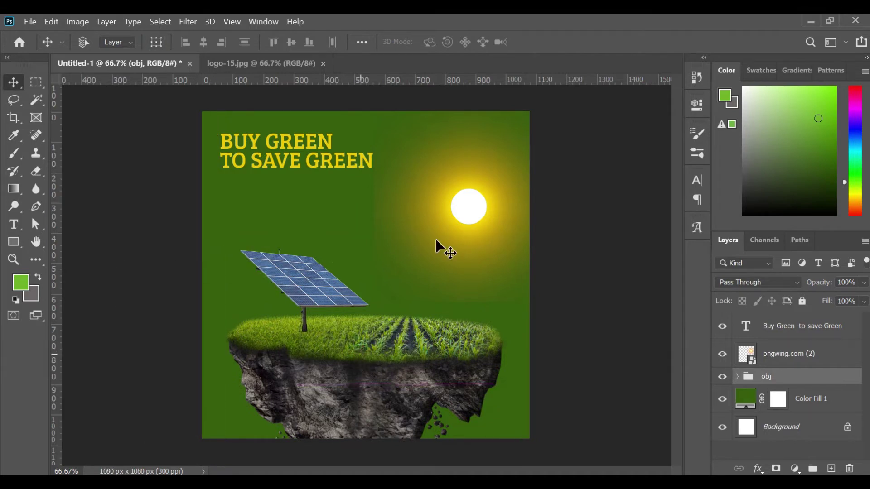
drag(465, 203, 479, 198)
Add a mask to the sun layer and paint out its glow near the grass with a larger brush.
click(775, 469)
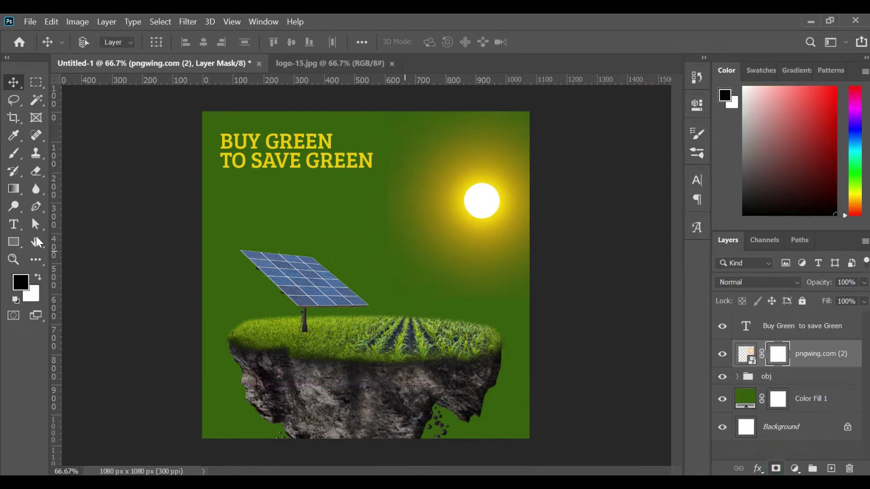
click(14, 153)
key(bracketright)
drag(569, 302, 494, 310)
Move the yellow headline lower on the poster.
click(14, 100)
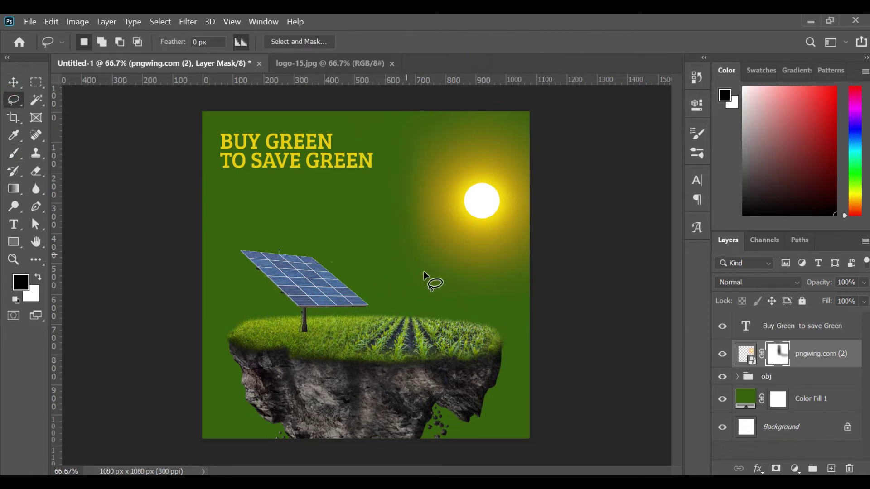
click(13, 83)
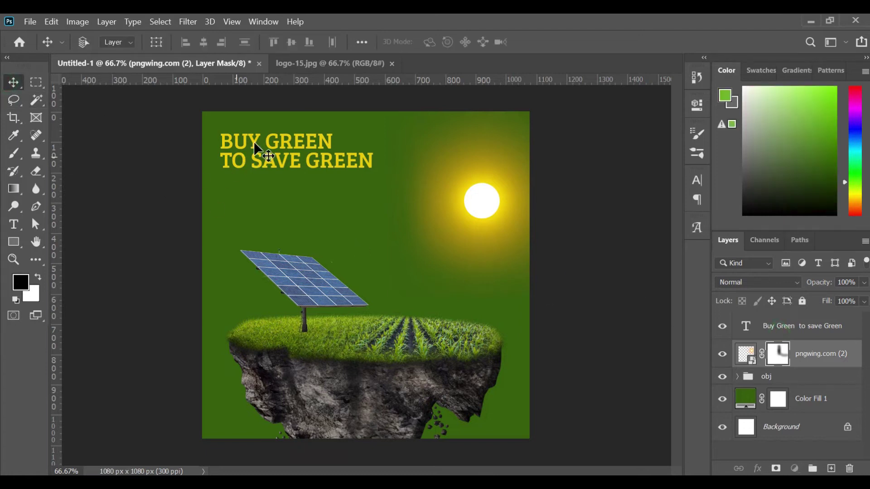
drag(254, 143, 257, 164)
key(alt+Tab)
Paste the tagline 'Live life cleaner by making Earth greener' below the headline along a vertical guide.
drag(362, 225, 659, 227)
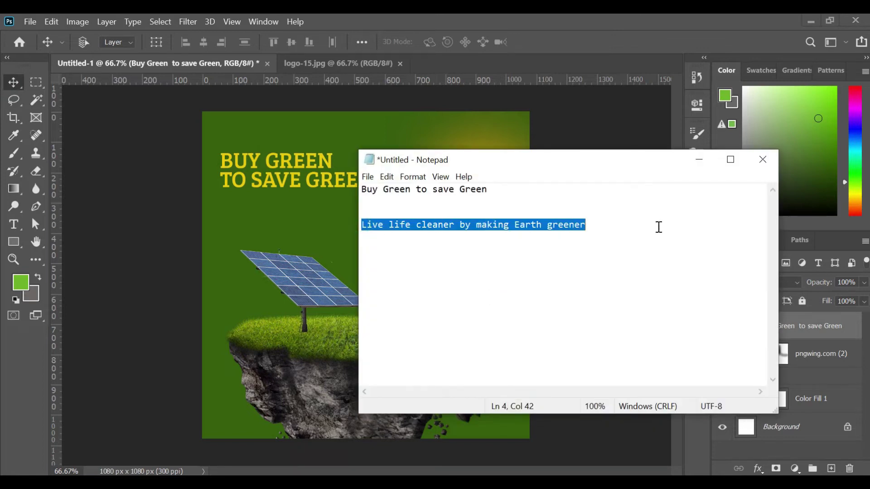
click(700, 166)
click(14, 224)
drag(55, 202, 221, 232)
click(220, 209)
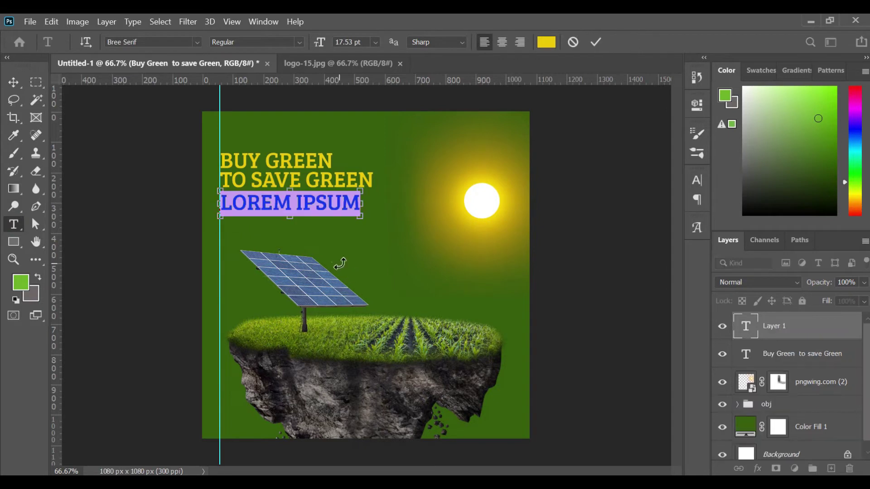
key(ctrl+v)
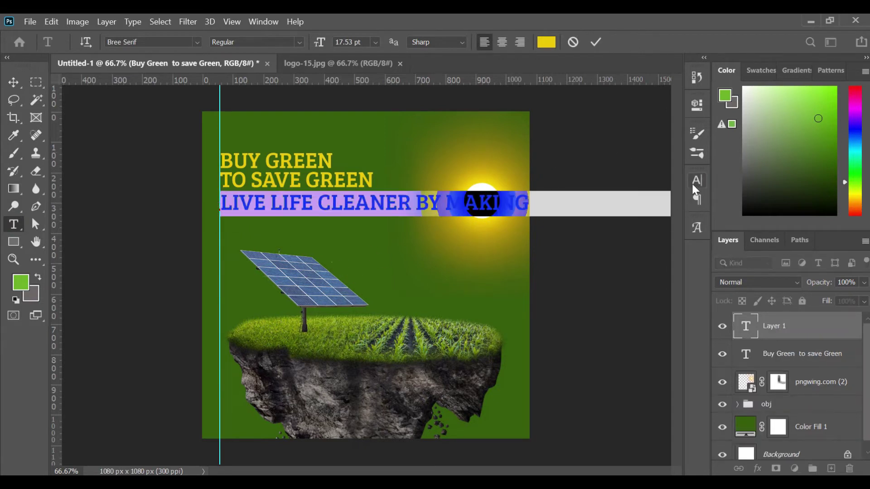
Turn off all caps and make the tagline Roboto in white (ffffff).
click(696, 181)
click(585, 200)
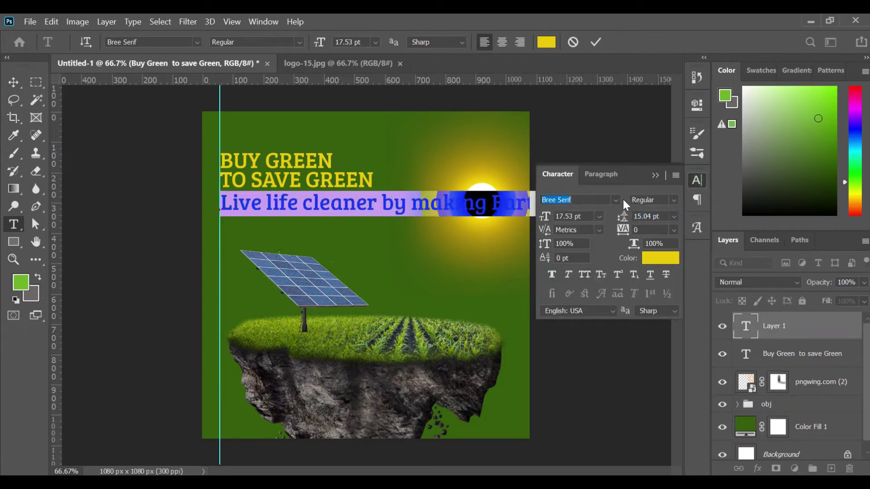
click(615, 199)
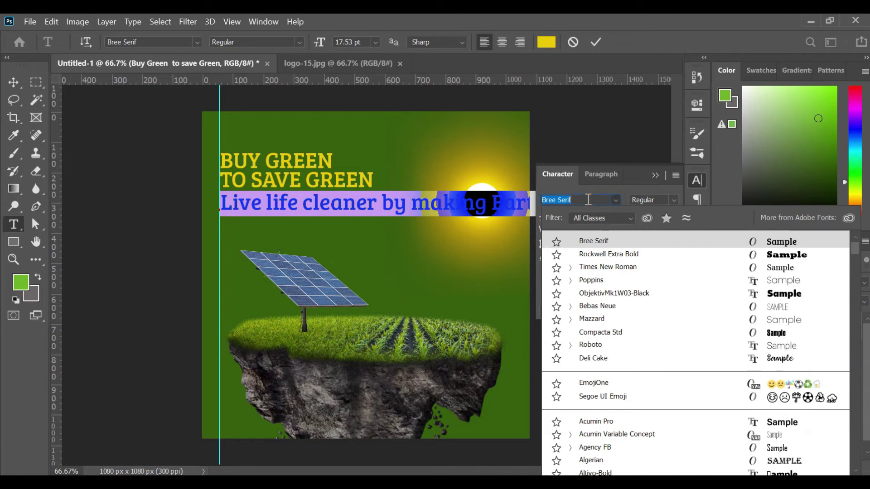
text(robo)
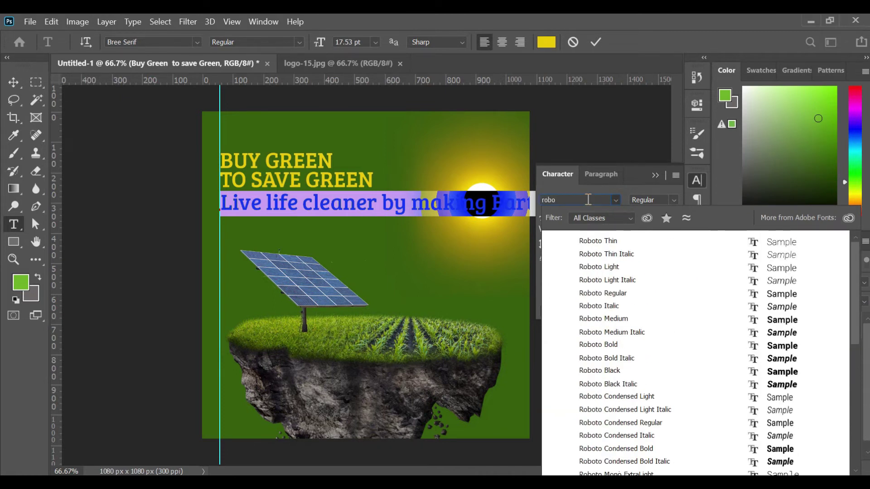
click(602, 319)
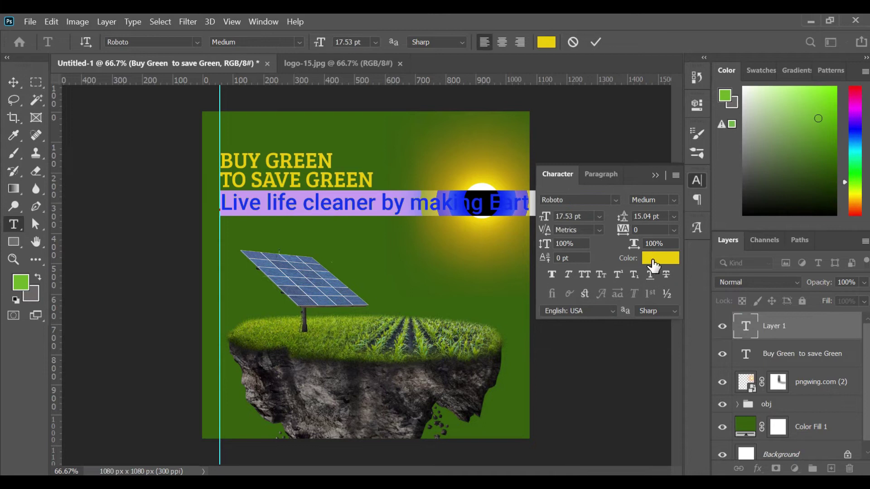
click(652, 258)
text(ffffff)
click(760, 150)
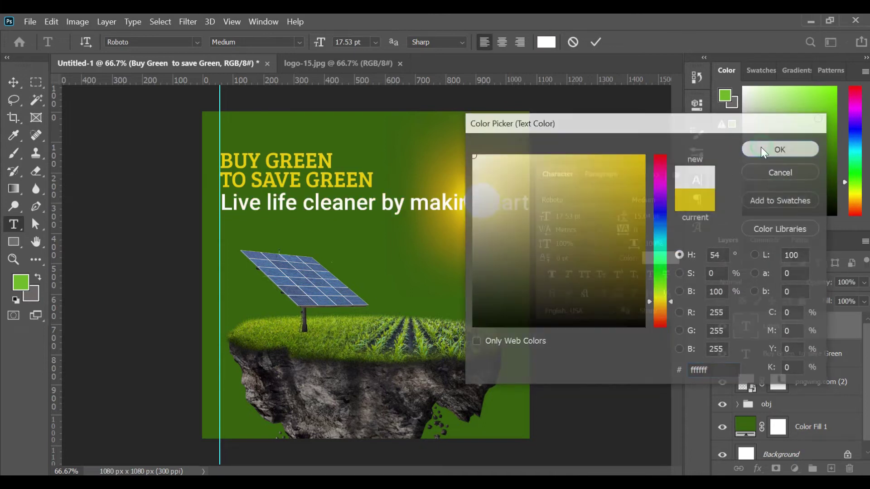
Set the tagline to Roboto Regular at 7.5 pt and commit it.
drag(544, 220, 538, 221)
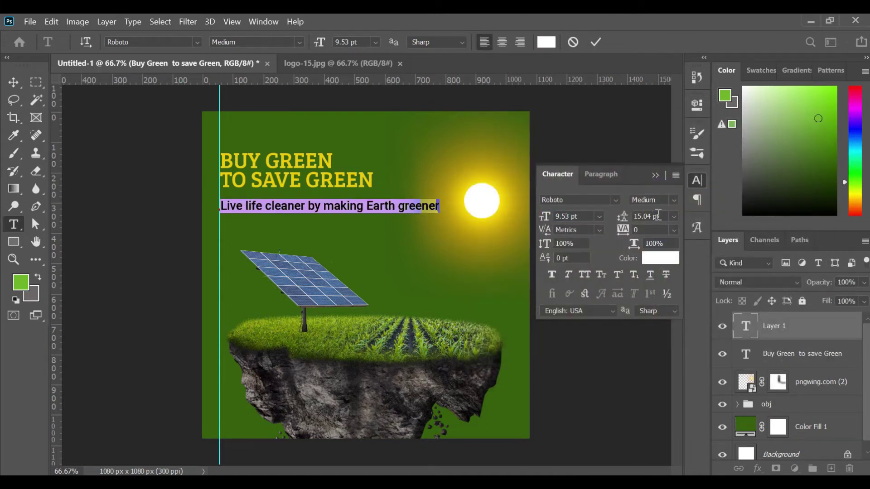
click(673, 200)
click(662, 254)
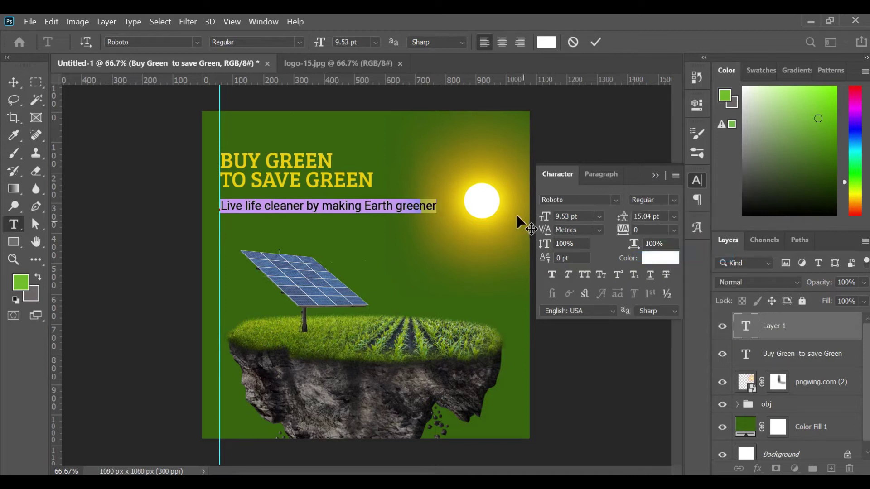
drag(546, 222, 543, 222)
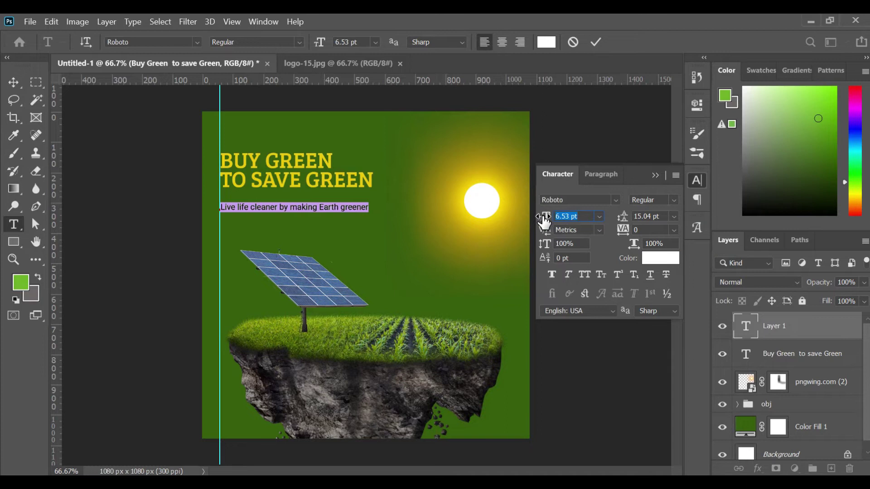
text(7.5)
key(Return)
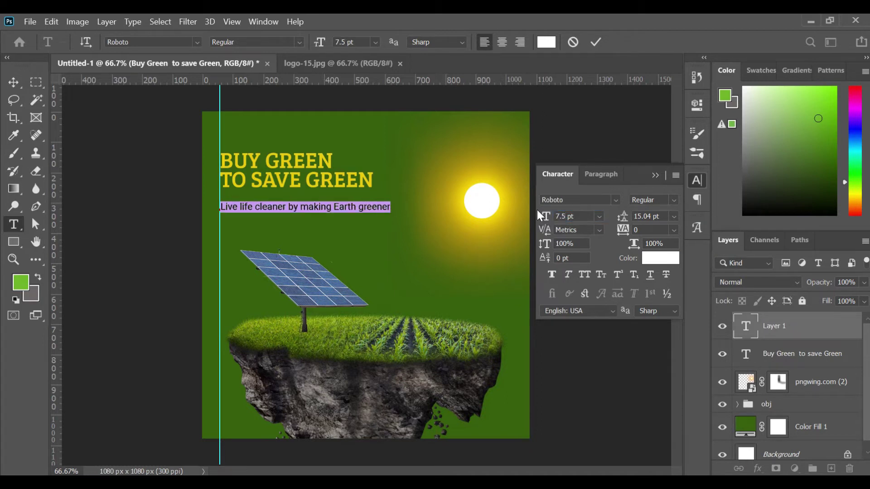
click(655, 175)
click(596, 41)
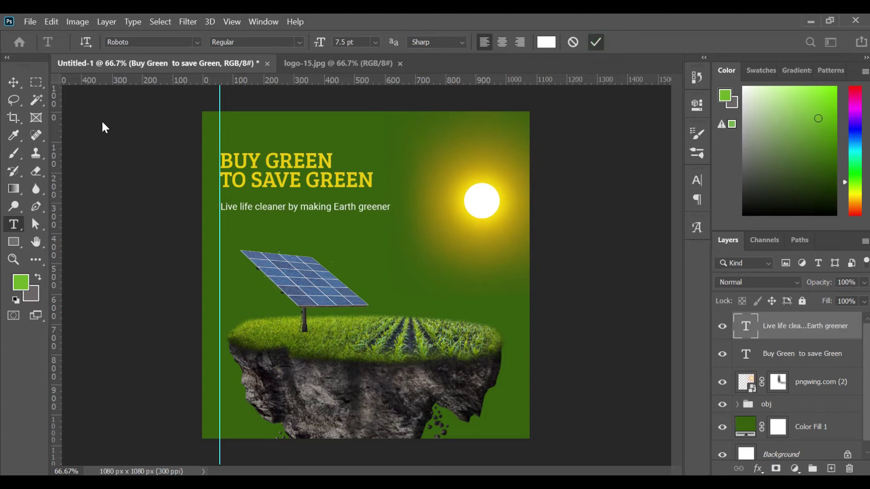
Nudge the tagline up, remove the guide, and group headline and tagline as Group 1.
click(15, 84)
drag(241, 205, 240, 199)
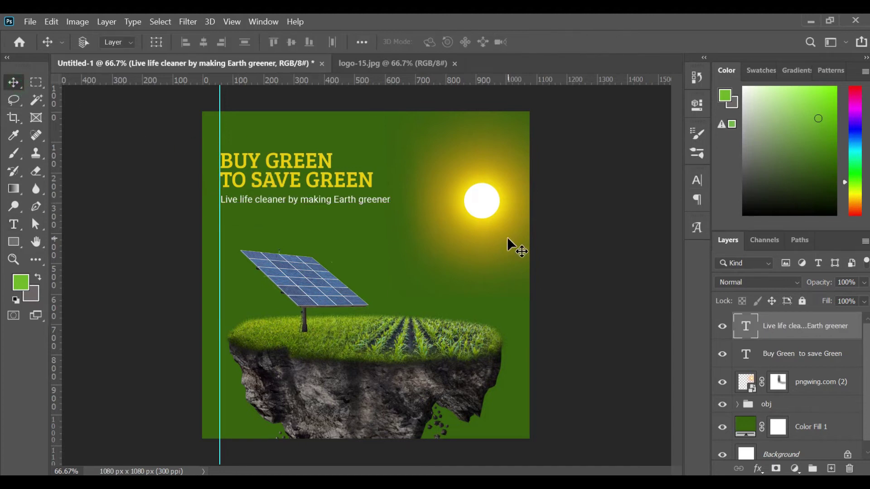
key(ctrl+z)
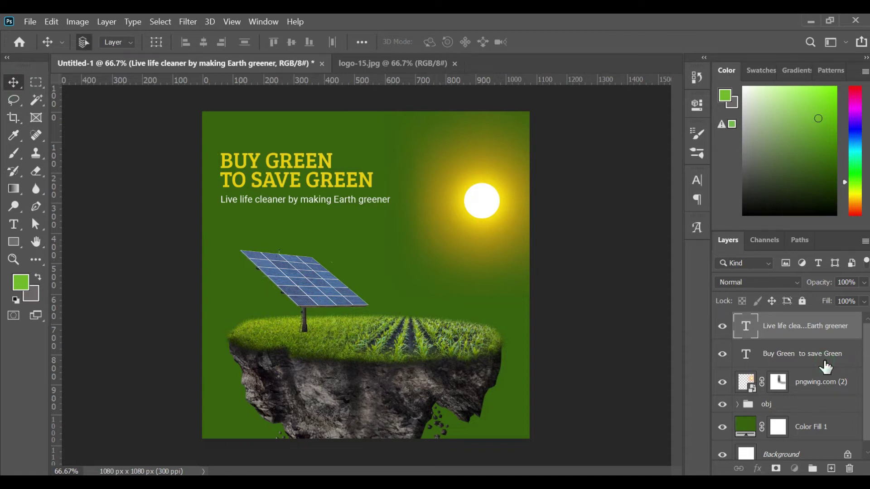
shift+click(825, 367)
key(ctrl+g)
Scale Group 1 up to about 115.7%, then move the sun up and left.
click(163, 41)
drag(390, 204, 412, 211)
drag(286, 200, 286, 209)
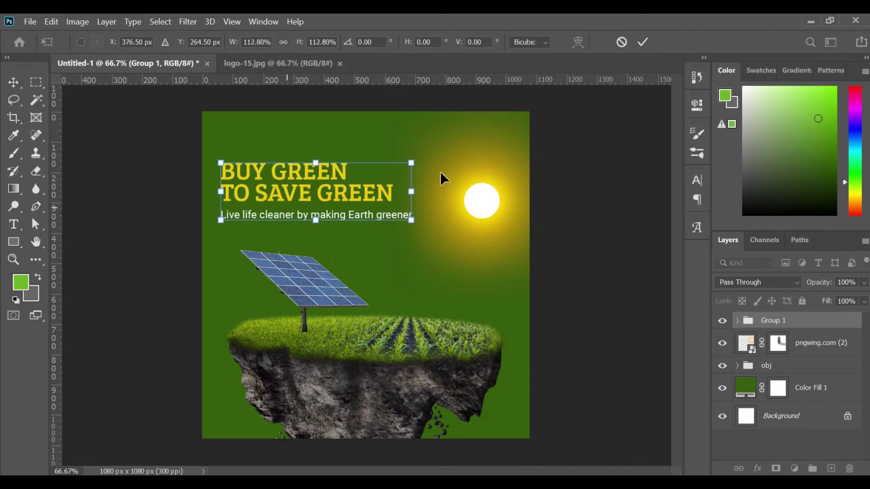
drag(414, 225, 418, 222)
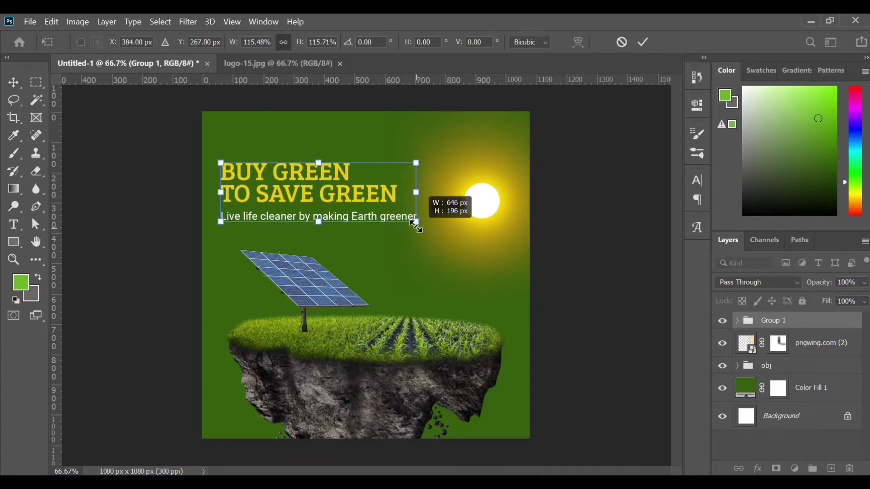
click(643, 42)
click(156, 42)
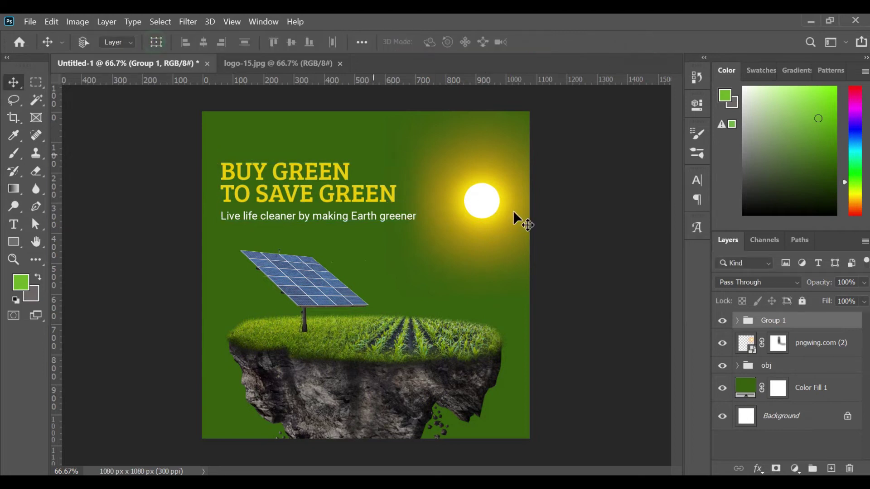
drag(487, 201, 480, 171)
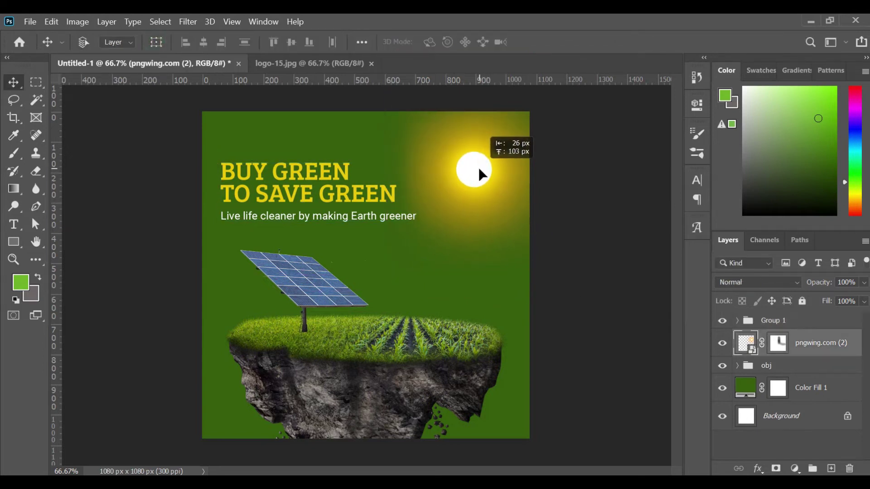
Enlarge and slightly rotate the sun, then lower its layer opacity.
click(163, 43)
mouse_move(570, 262)
mouse_down()
mouse_move(586, 278)
mouse_move(616, 281)
mouse_move(622, 272)
mouse_up()
click(644, 42)
click(863, 283)
drag(862, 300, 843, 299)
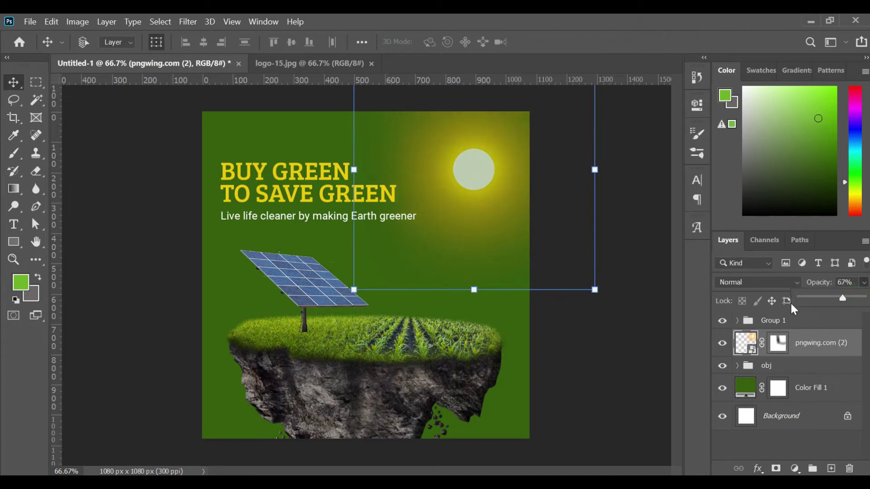
Scale the obj island group to about 97.85% and shift it left.
click(785, 367)
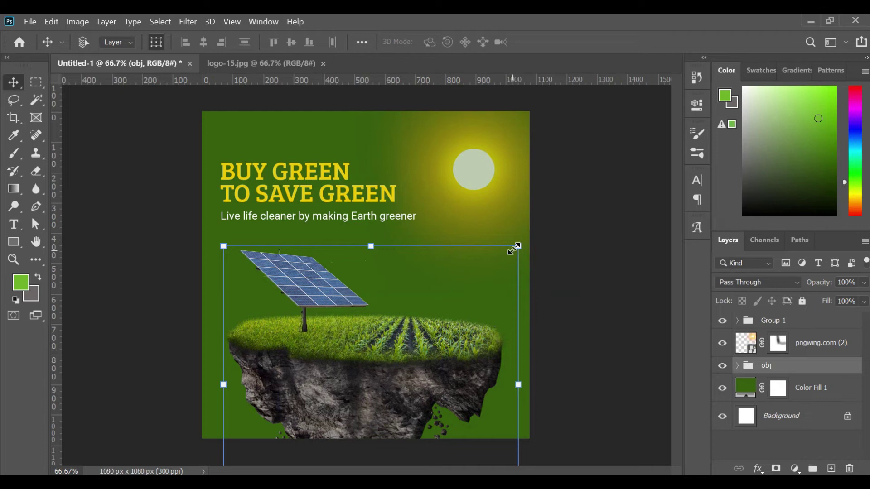
drag(514, 248, 475, 285)
drag(373, 359, 366, 357)
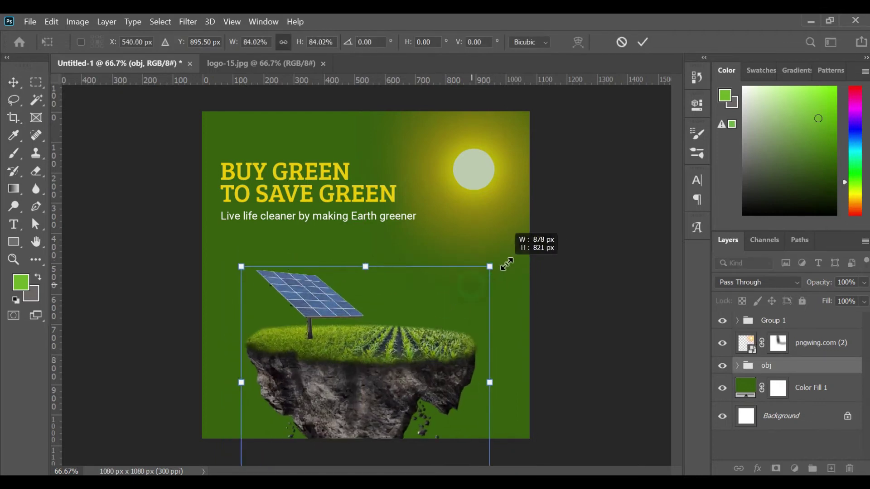
drag(472, 283, 510, 248)
drag(366, 368, 337, 374)
click(644, 42)
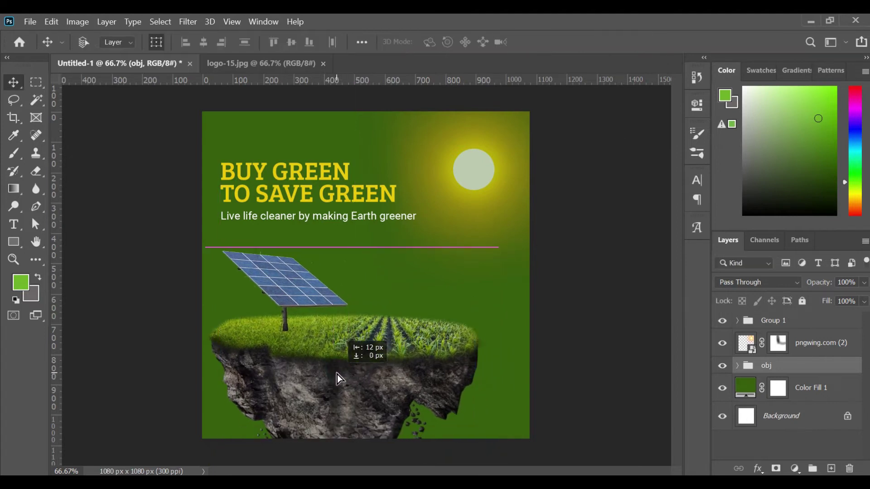
click(153, 44)
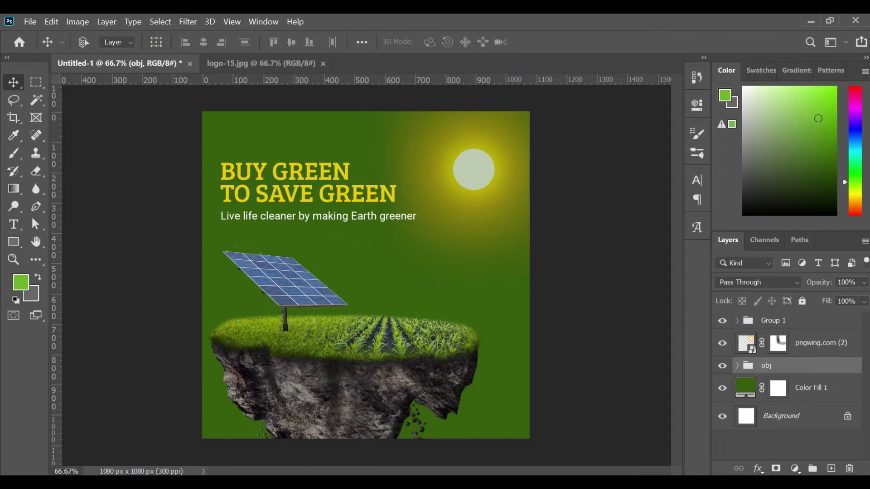
click(811, 437)
Drag behance from the outline social media logos folder into the poster and begin shrinking it.
click(396, 276)
click(245, 188)
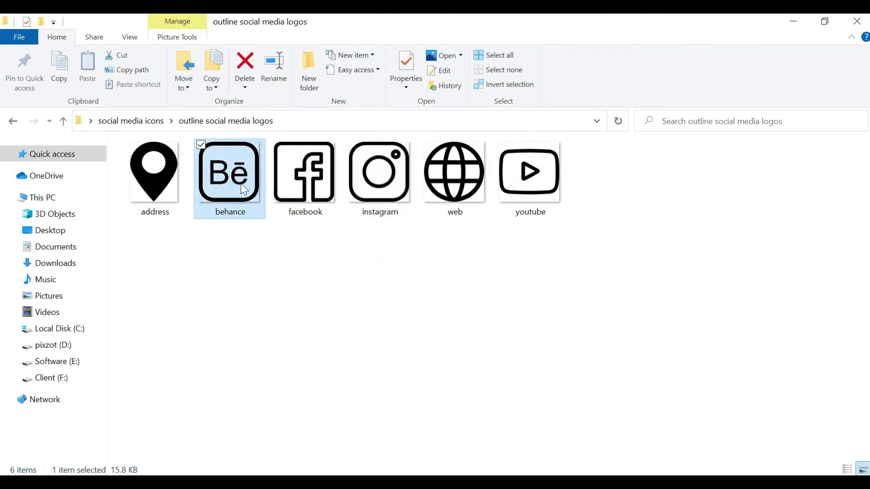
drag(244, 189, 478, 301)
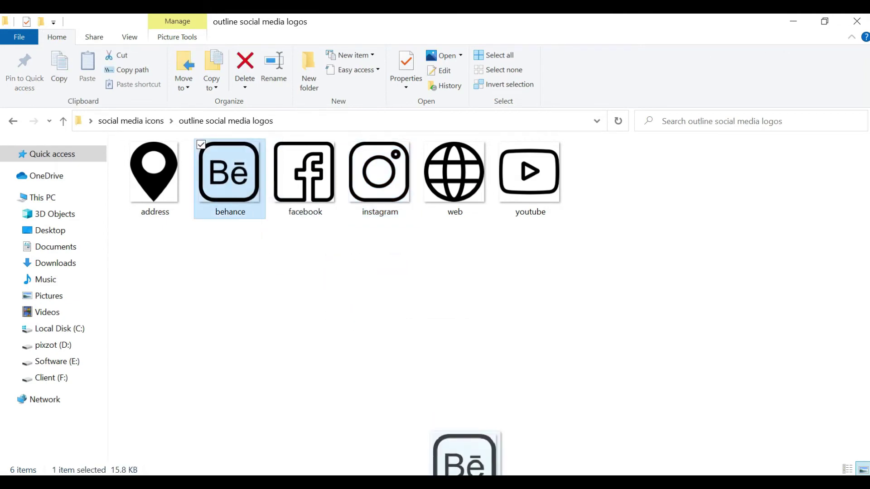
drag(529, 111, 394, 257)
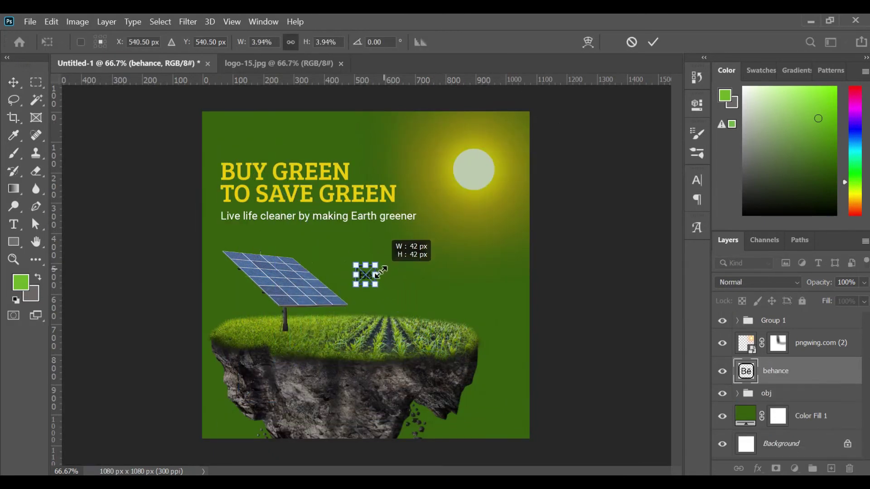
Place the Behance logo at a small size and give it a white Color Overlay.
drag(394, 257, 376, 267)
click(652, 42)
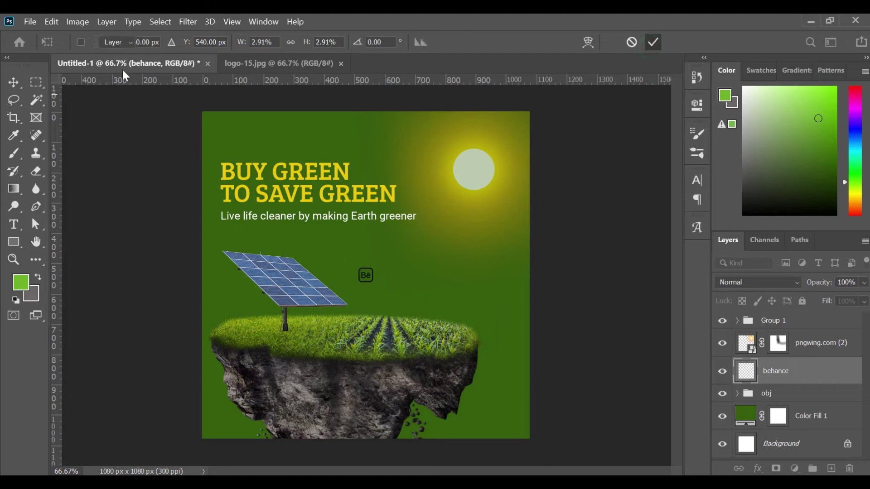
click(758, 469)
key(Escape)
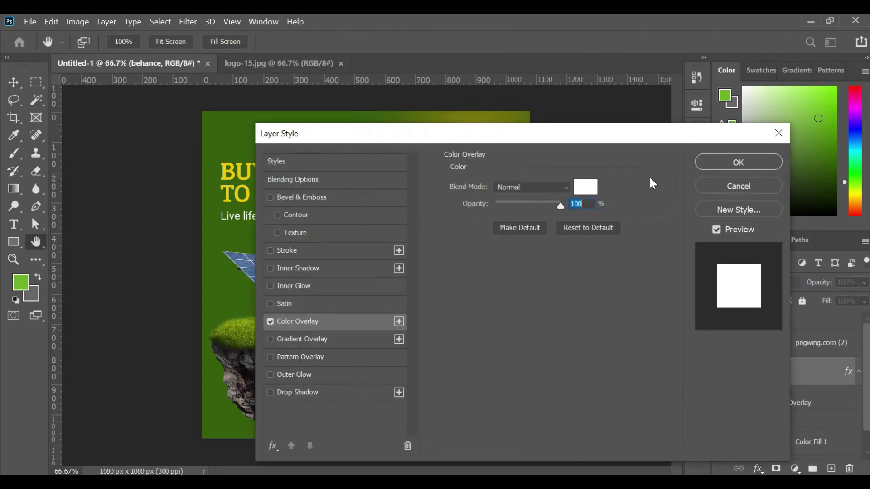
click(739, 162)
Shrink the Behance logo slightly further to about 2.12%.
ctrl+click(358, 274)
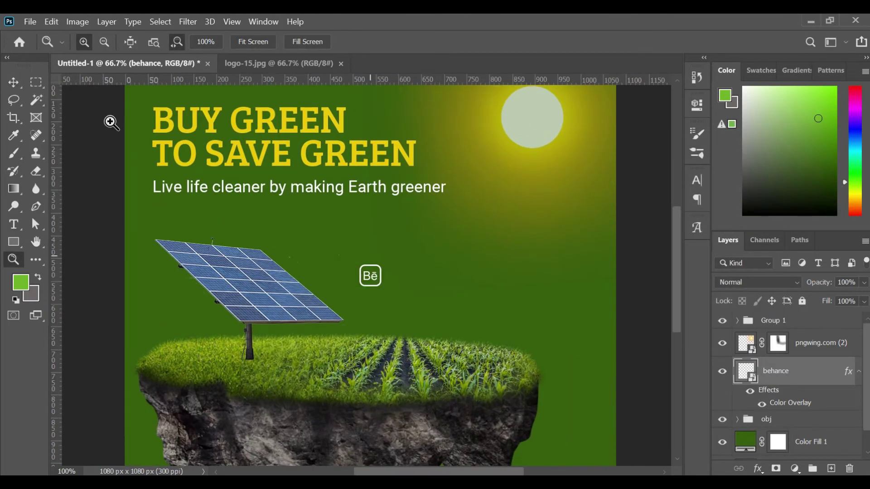
click(161, 42)
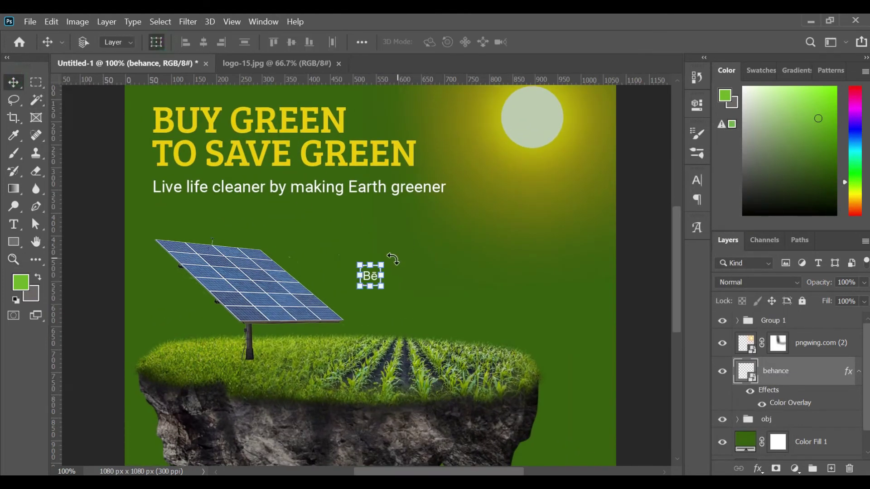
drag(383, 264, 380, 267)
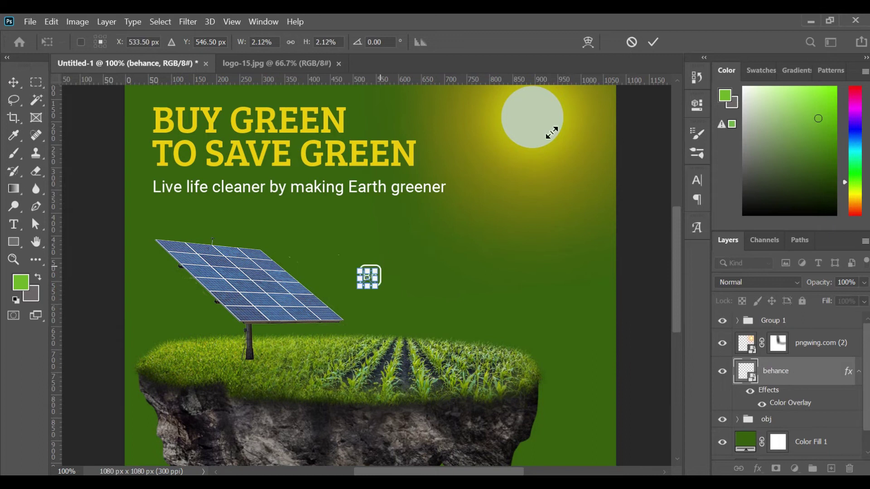
click(653, 43)
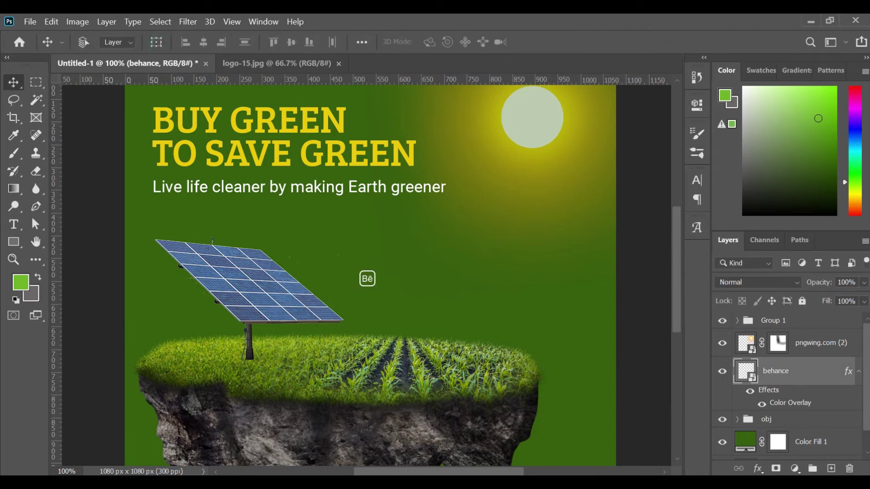
Place the facebook logo into the poster, scaled down near the Behance icon.
click(794, 441)
drag(311, 185, 438, 302)
mouse_move(580, 133)
mouse_down()
mouse_move(442, 300)
mouse_move(335, 379)
mouse_up()
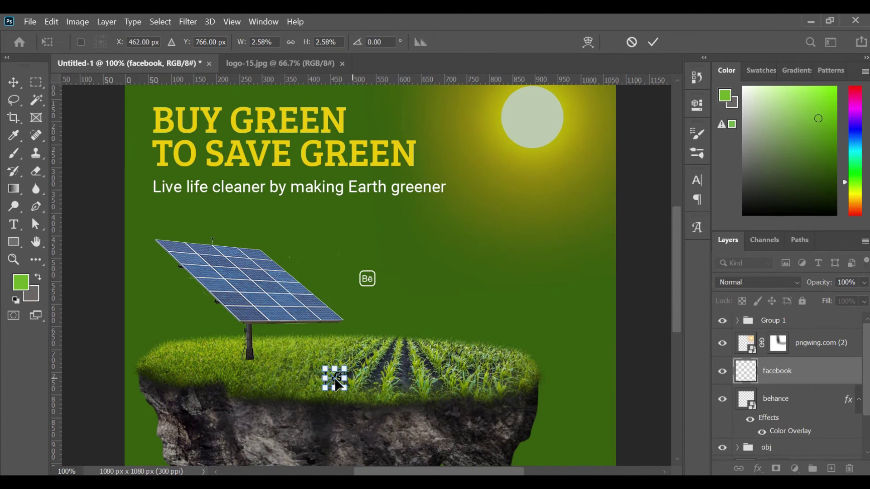
drag(397, 303, 407, 284)
click(653, 42)
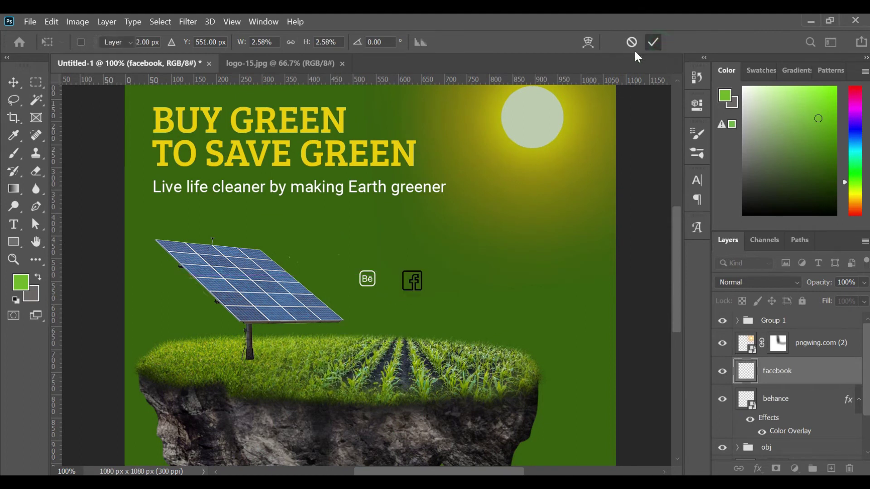
Resize the facebook icon to match Behance and position it just to its right.
scroll(358, 285, up, 2)
mouse_move(464, 269)
mouse_down()
mouse_move(388, 280)
mouse_move(382, 274)
mouse_up()
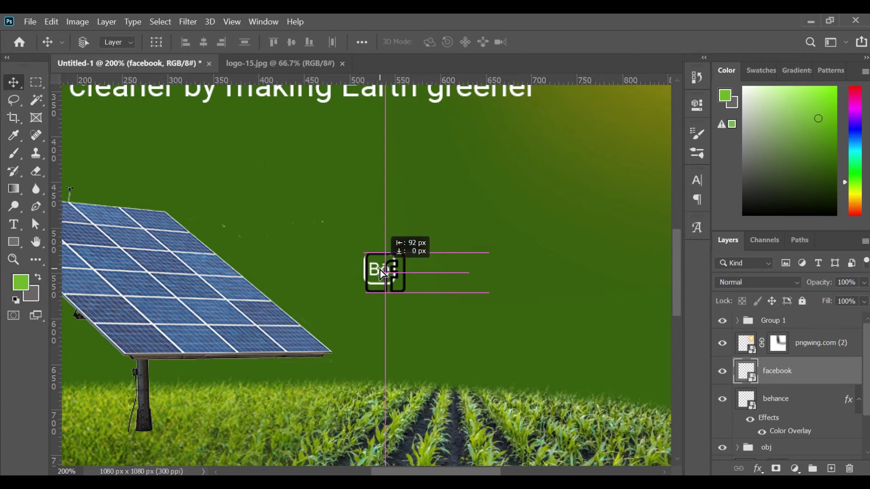
click(156, 43)
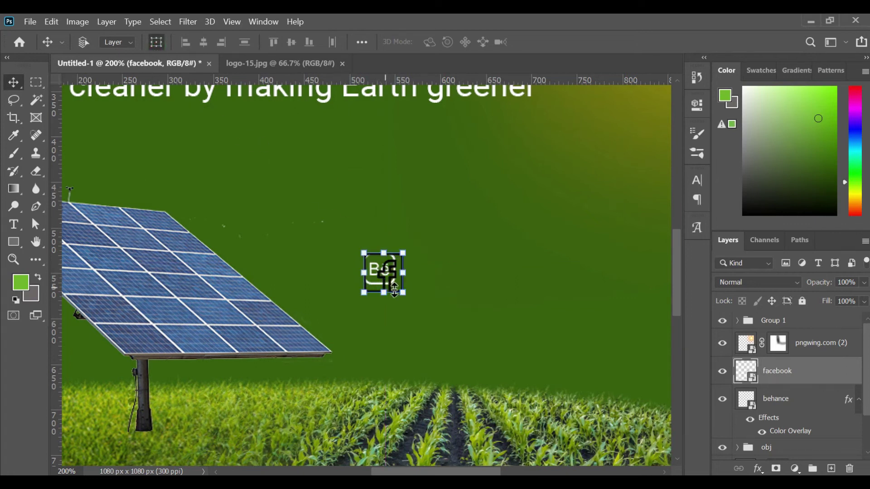
drag(403, 295, 395, 285)
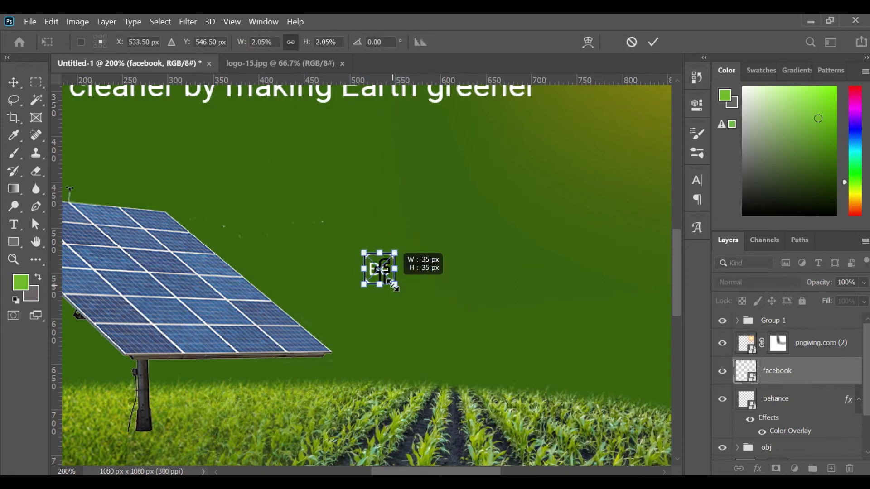
click(654, 42)
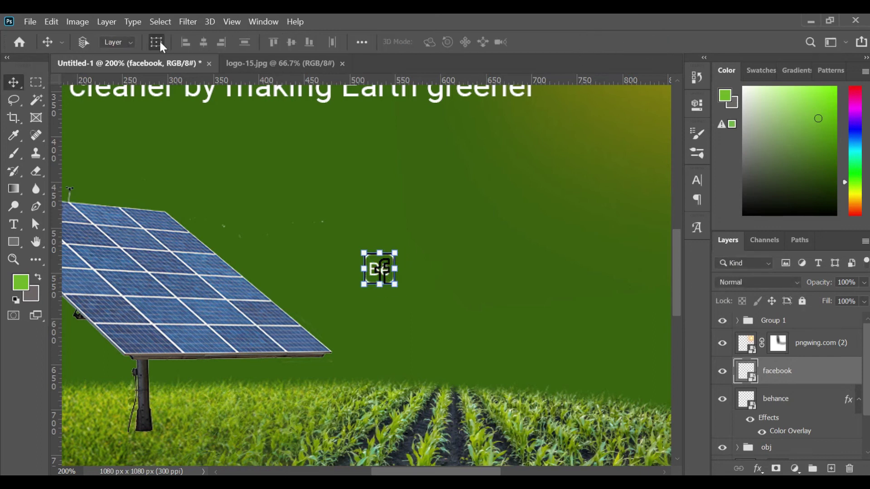
click(157, 40)
drag(382, 274, 422, 274)
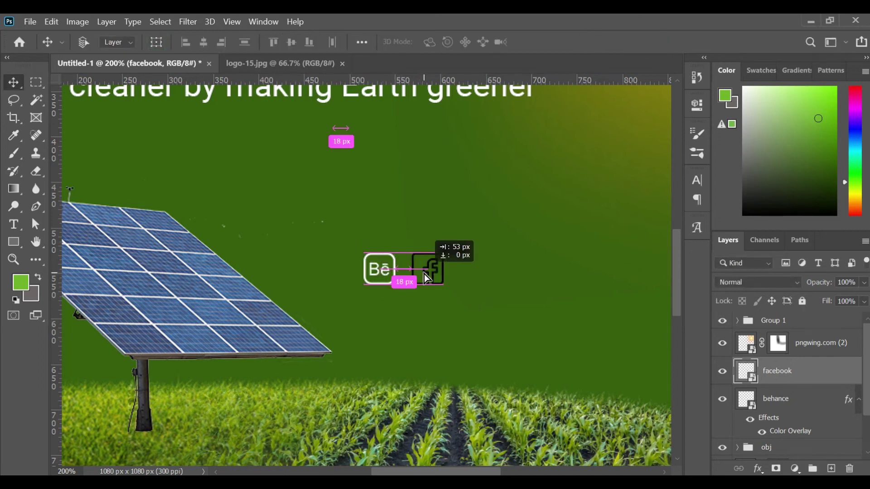
Paste the white overlay layer style onto facebook and group both icons as Group 2.
right_click(798, 403)
click(800, 406)
right_click(800, 370)
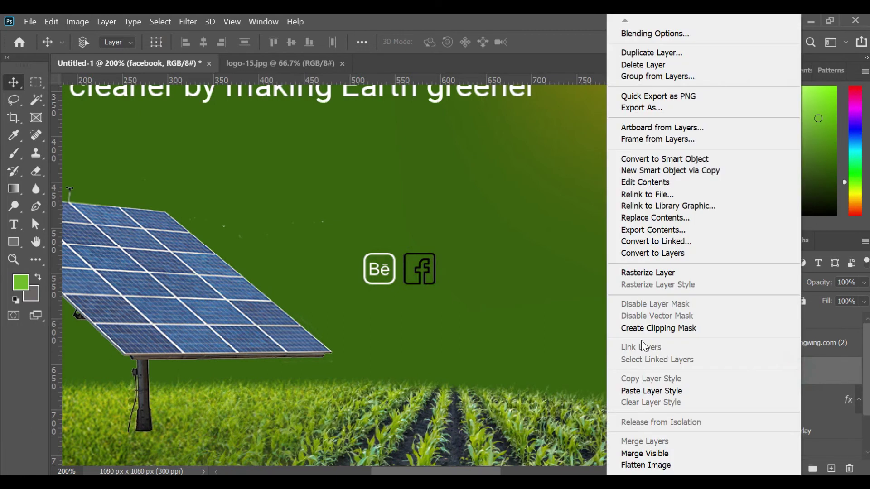
click(651, 390)
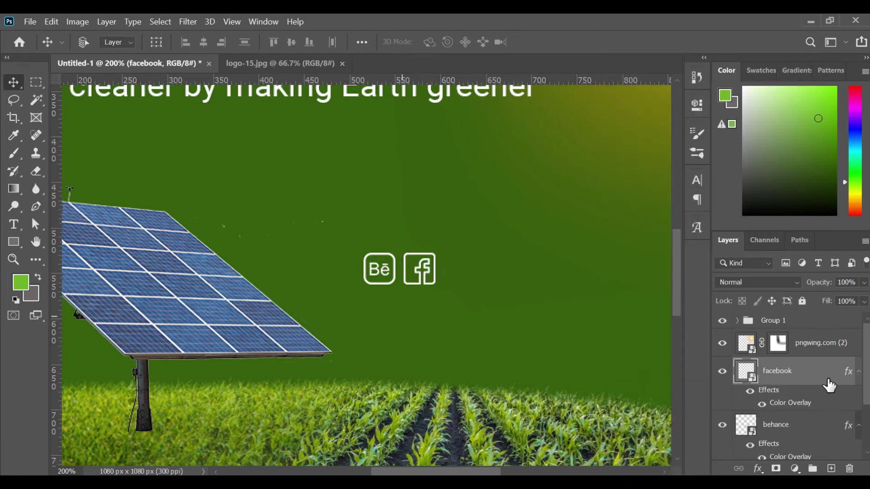
ctrl+click(807, 430)
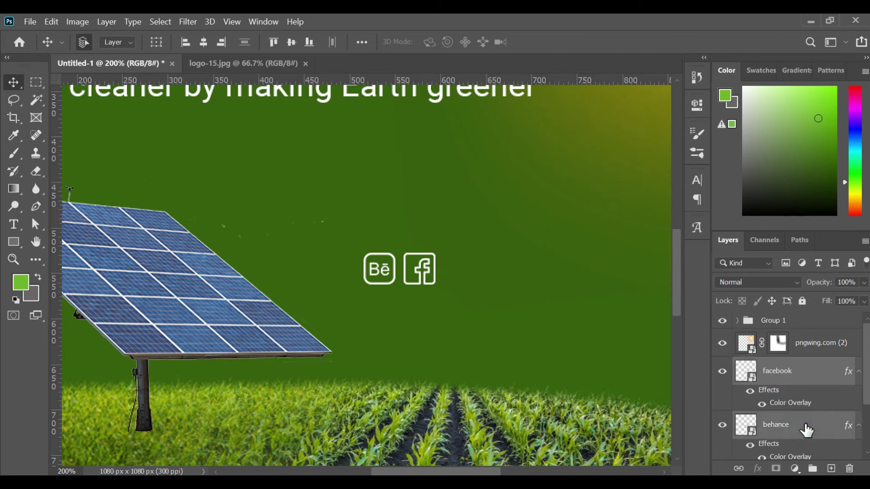
key(ctrl+g)
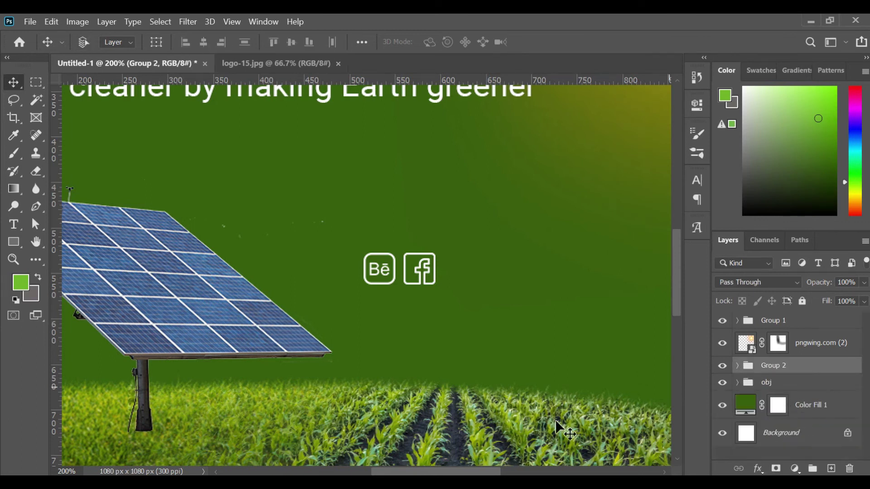
key(t)
click(464, 274)
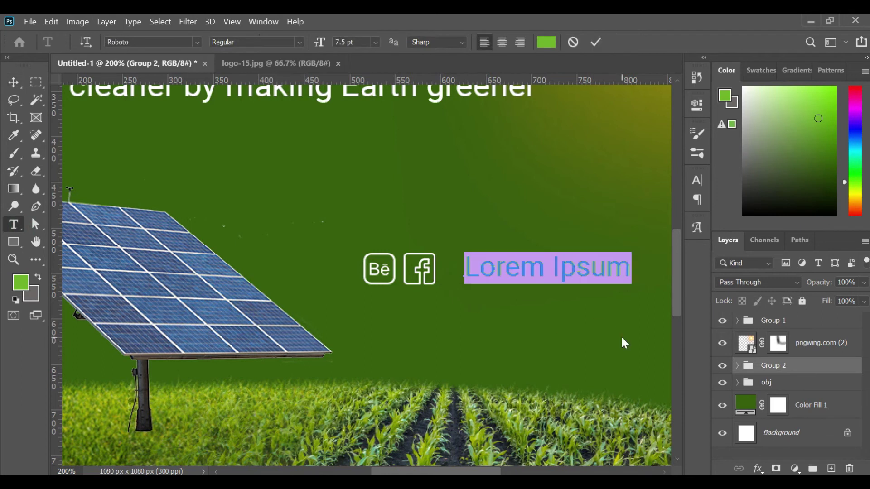
text(www.gogreen.co)
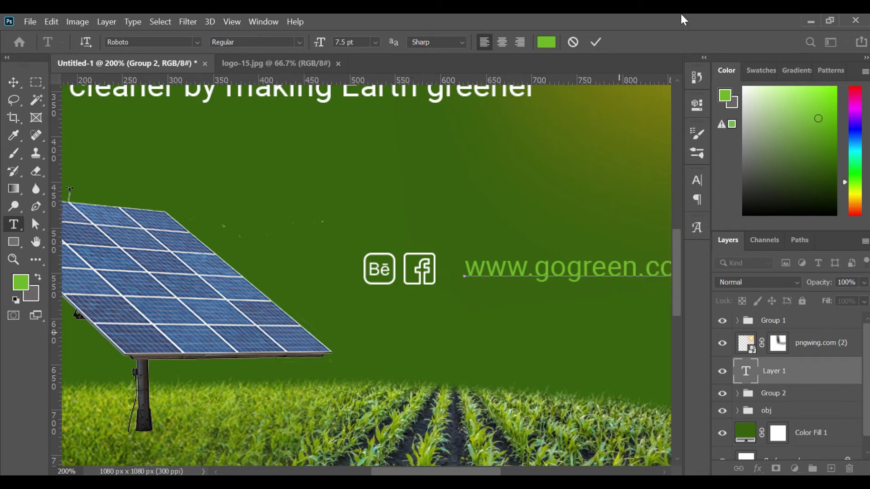
click(596, 42)
key(z)
click(254, 42)
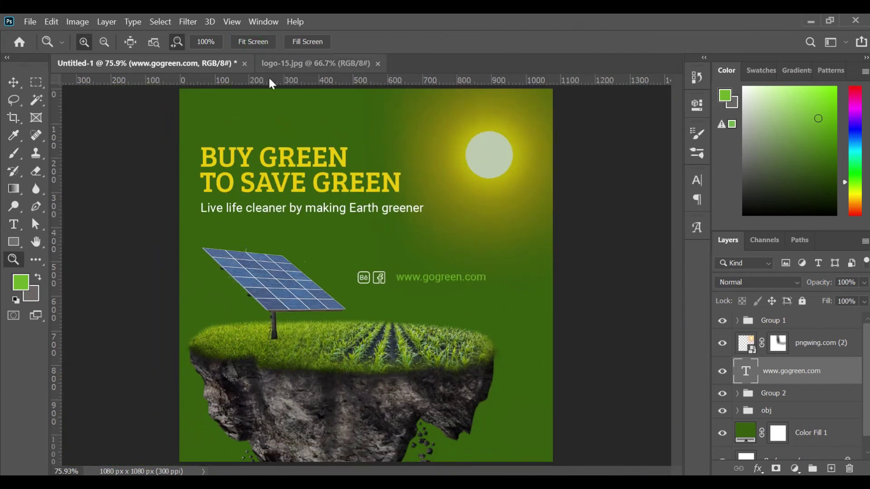
key(v)
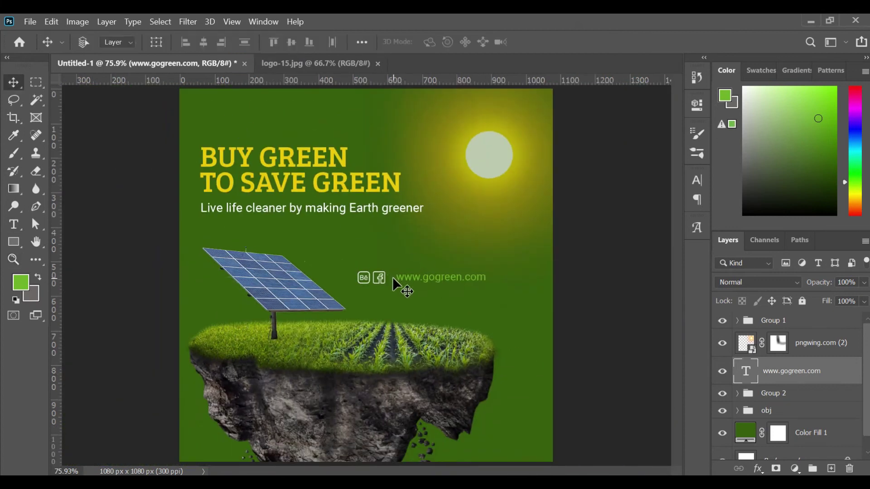
click(696, 180)
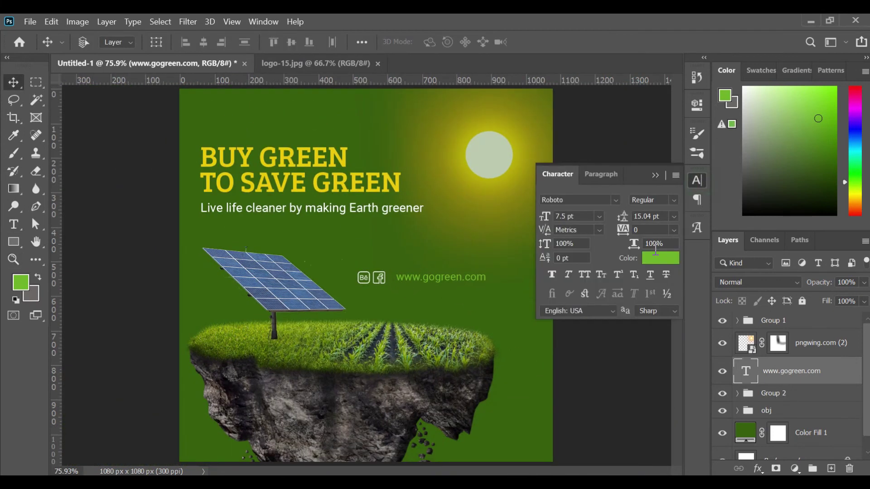
click(660, 258)
click(765, 153)
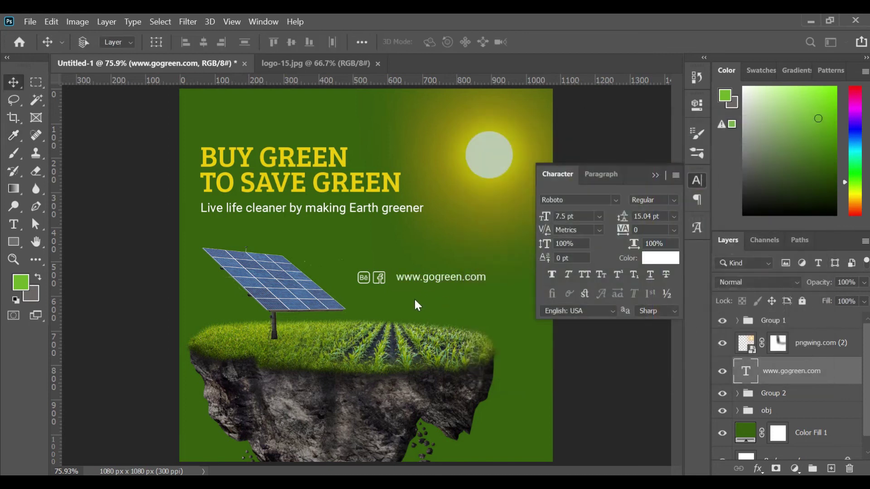
Scale the Group 2 social icons down to about 91%.
ctrl+click(379, 277)
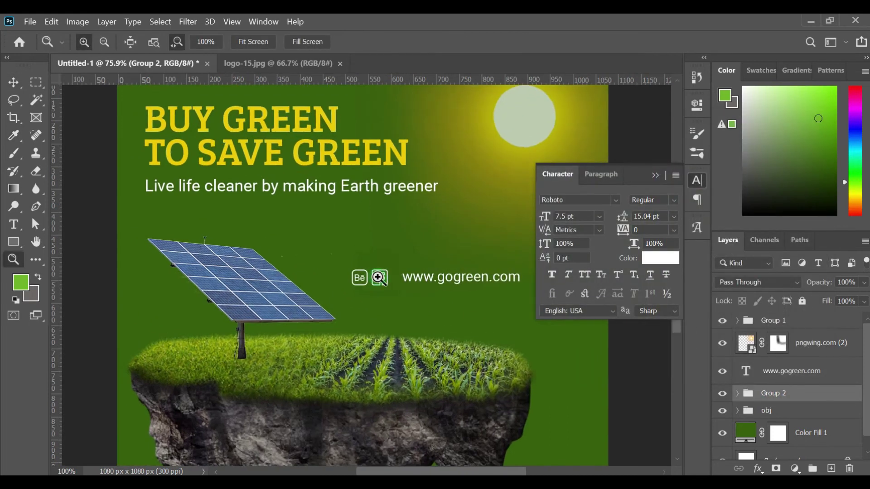
click(154, 44)
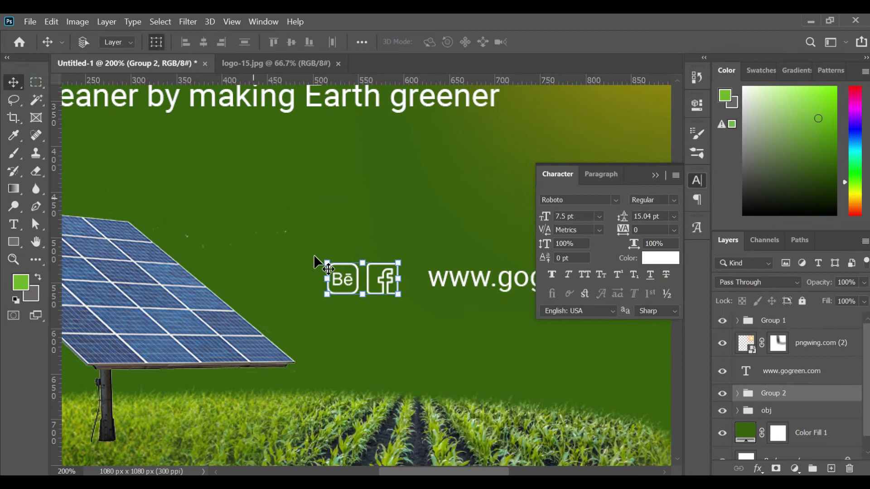
drag(327, 262, 408, 286)
click(643, 42)
click(156, 43)
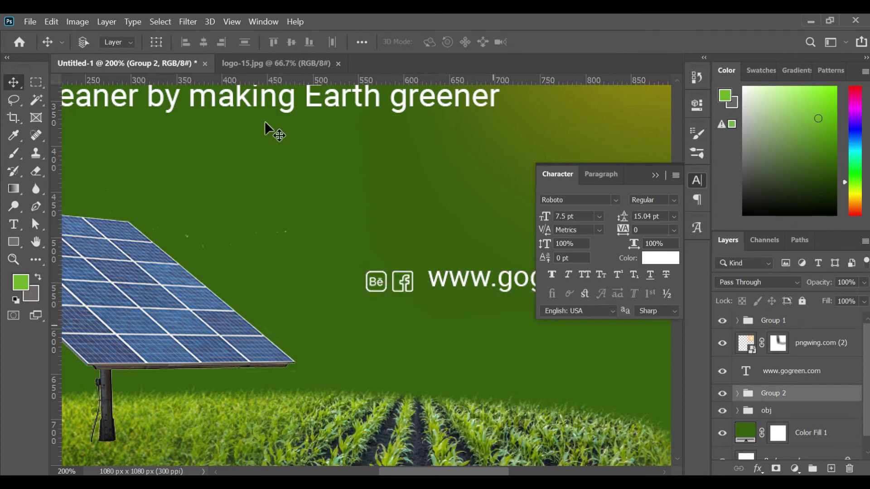
click(151, 42)
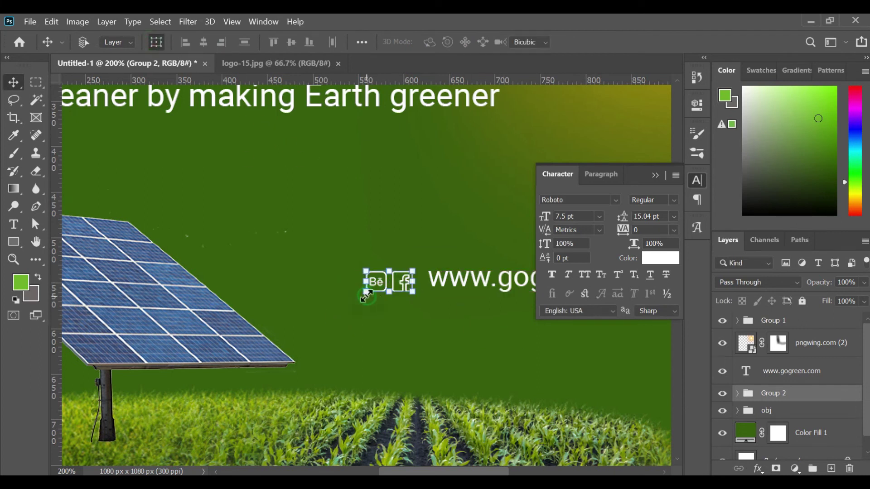
drag(366, 297, 370, 290)
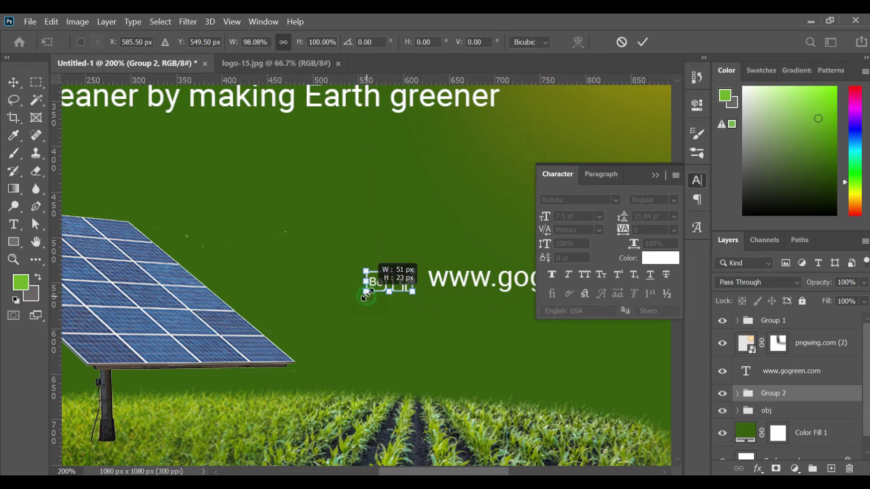
click(643, 43)
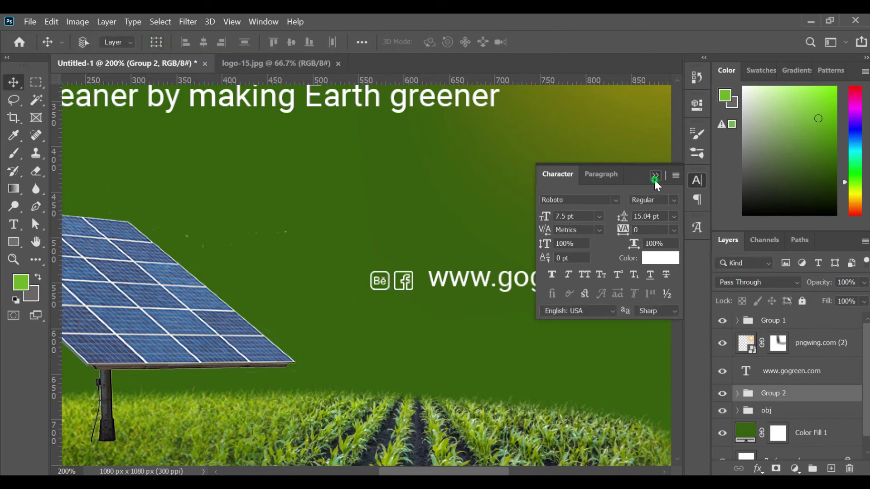
Nudge the Facebook icon about 12 px right and select Group 2.
click(655, 177)
click(406, 281)
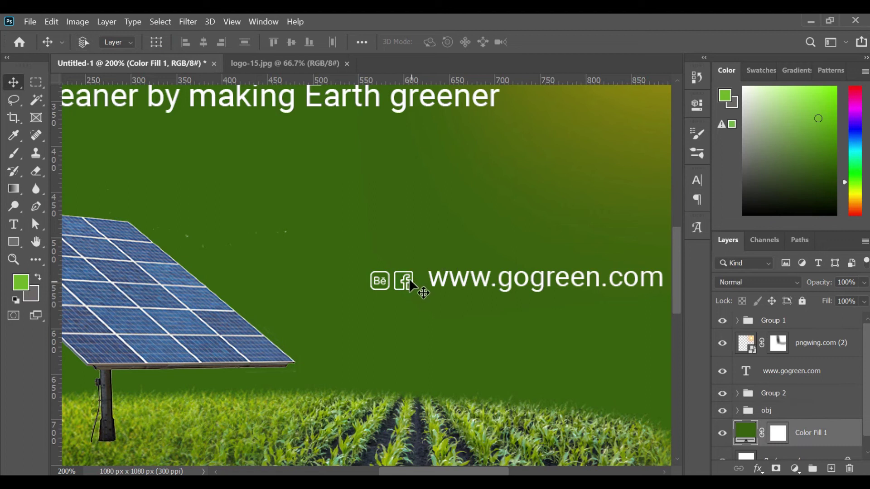
click(408, 278)
drag(405, 276, 412, 276)
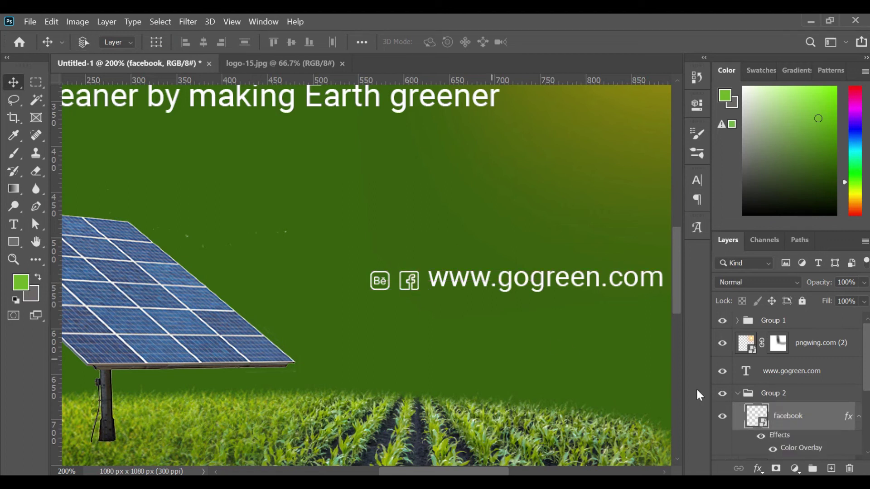
click(737, 393)
shift+click(791, 378)
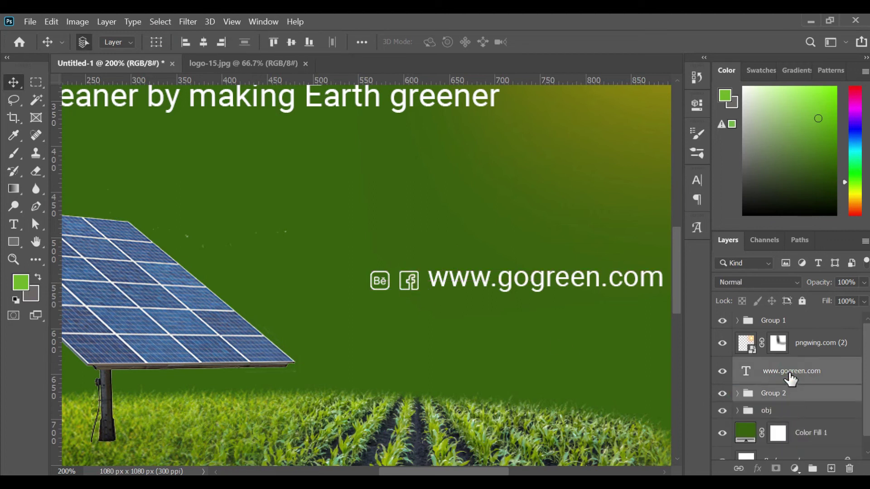
key(ctrl+g)
key(z)
alt+click(507, 334)
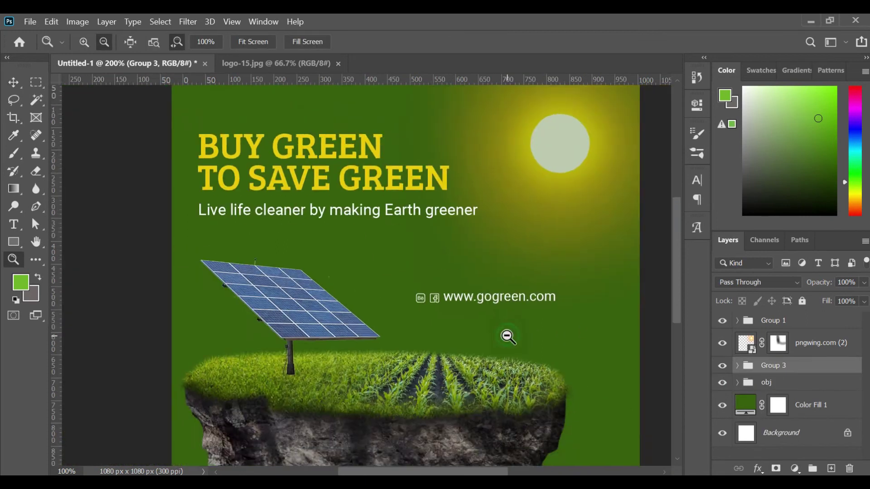
click(14, 82)
Rotate Group 3 90° counter-clockwise and move it beside the island's right edge.
click(164, 44)
click(471, 280)
right_click(459, 276)
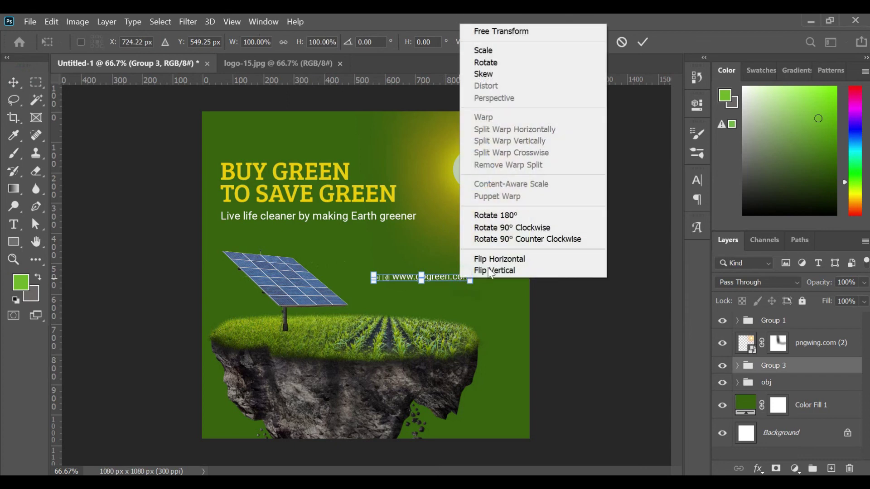
click(525, 239)
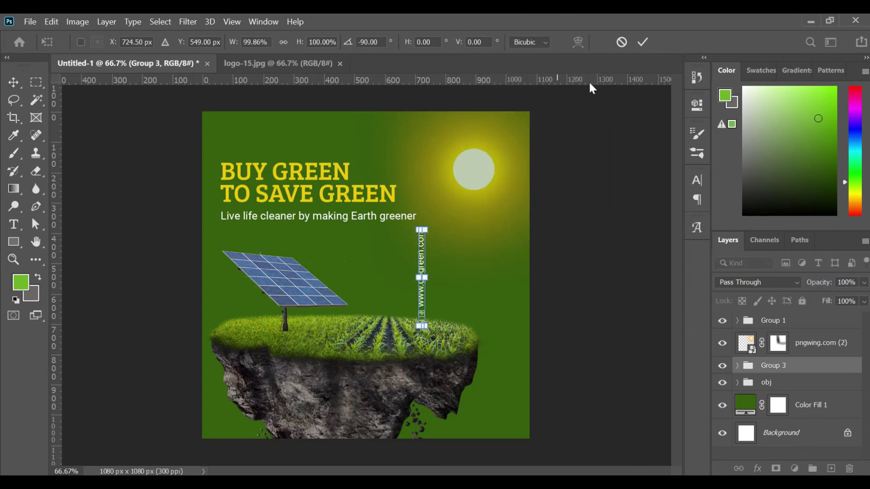
click(642, 42)
click(156, 43)
mouse_move(483, 323)
mouse_down()
mouse_move(505, 391)
mouse_move(508, 379)
mouse_up()
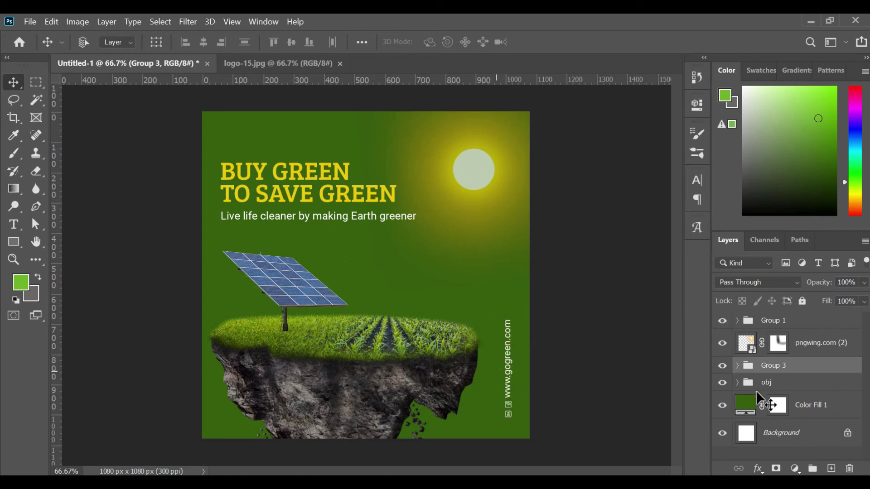
Put the sun layer in a group named sun and zoom out to 50%.
click(825, 356)
key(ctrl+g)
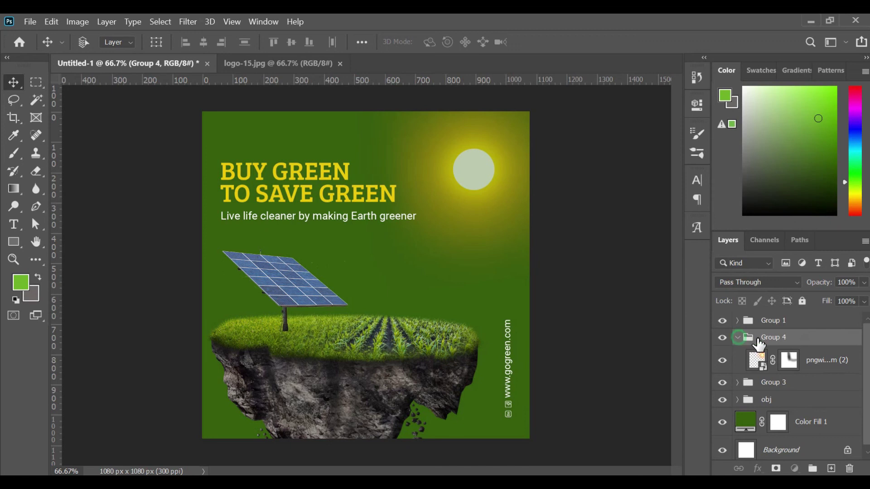
click(738, 337)
double_click(770, 338)
text(sun)
key(Return)
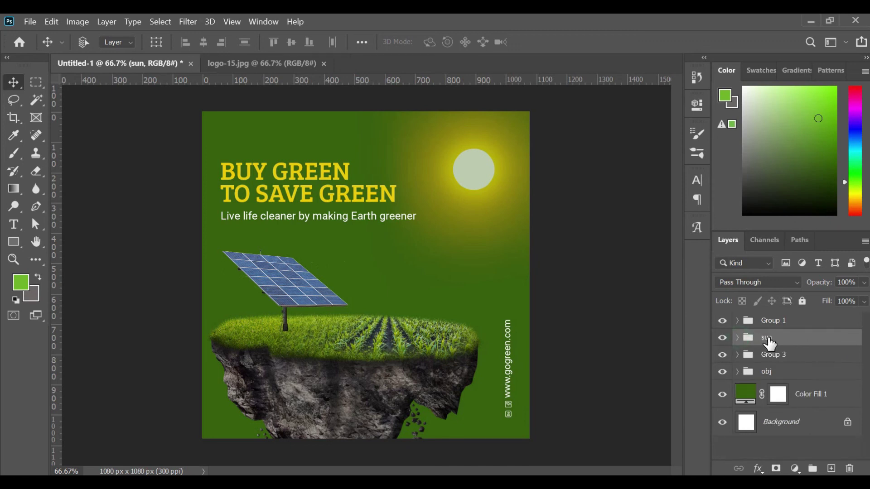
key(z)
alt+click(414, 285)
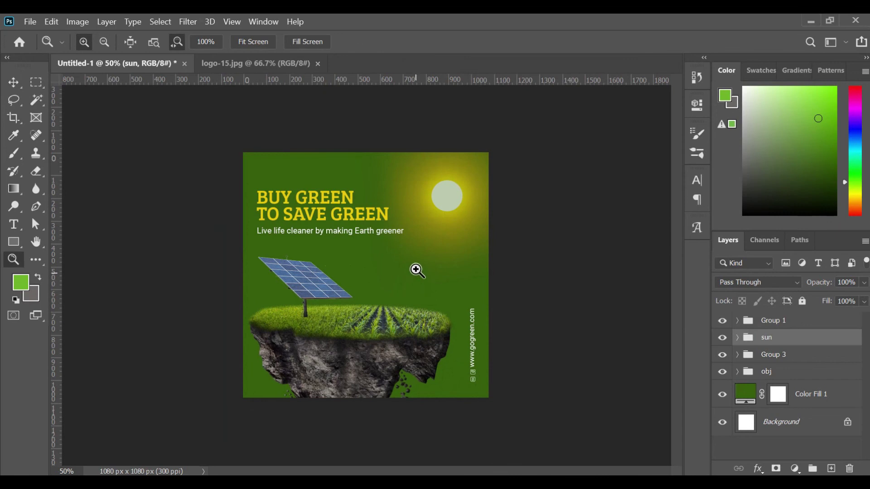
Move the sun group up toward the top-right corner.
click(17, 86)
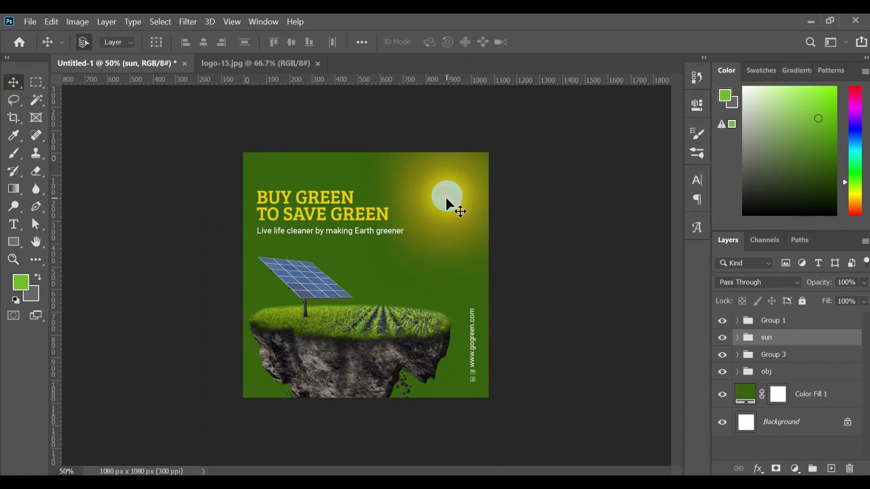
drag(450, 202, 460, 191)
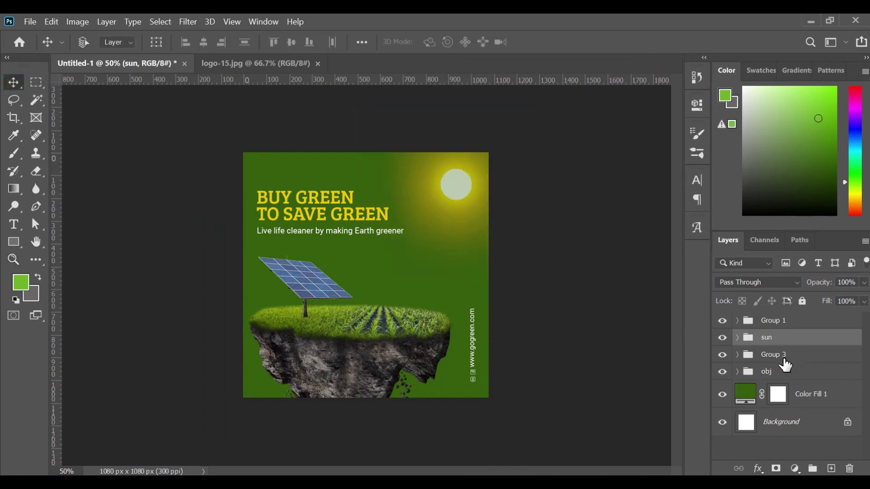
click(723, 355)
Scale Group 1 headline block up to about 112%, then zoom to 66.67%.
click(774, 321)
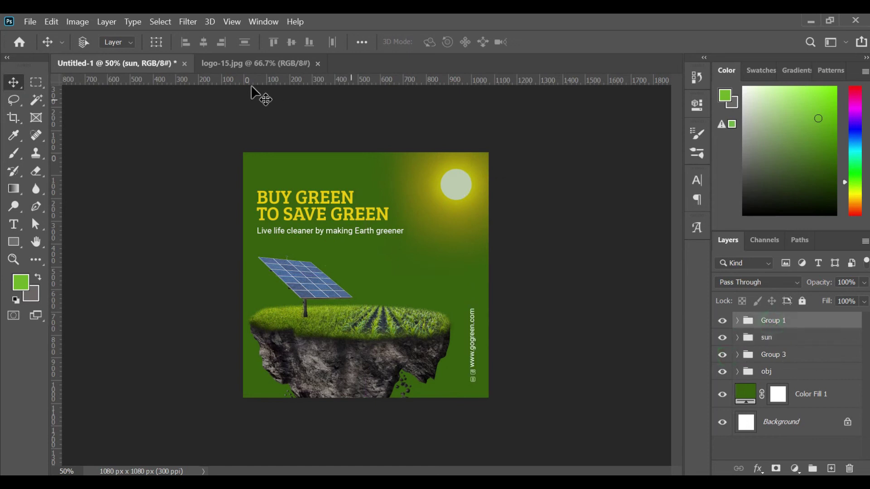
click(156, 42)
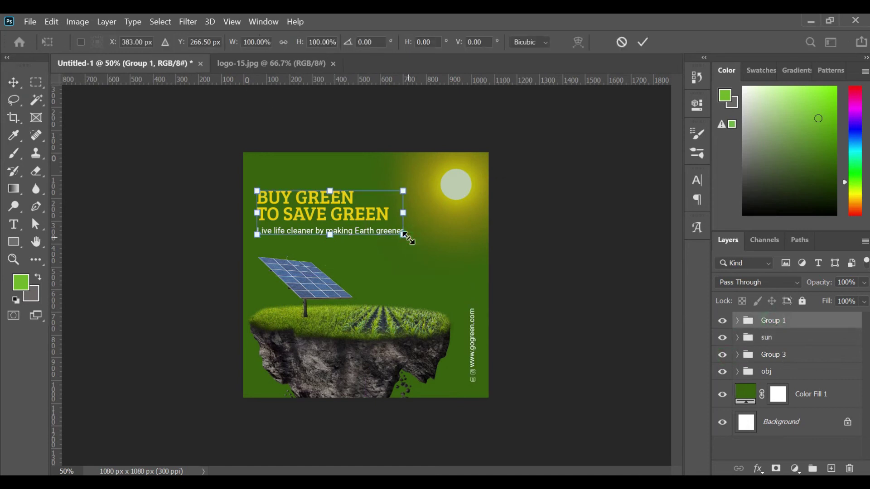
drag(404, 235, 421, 254)
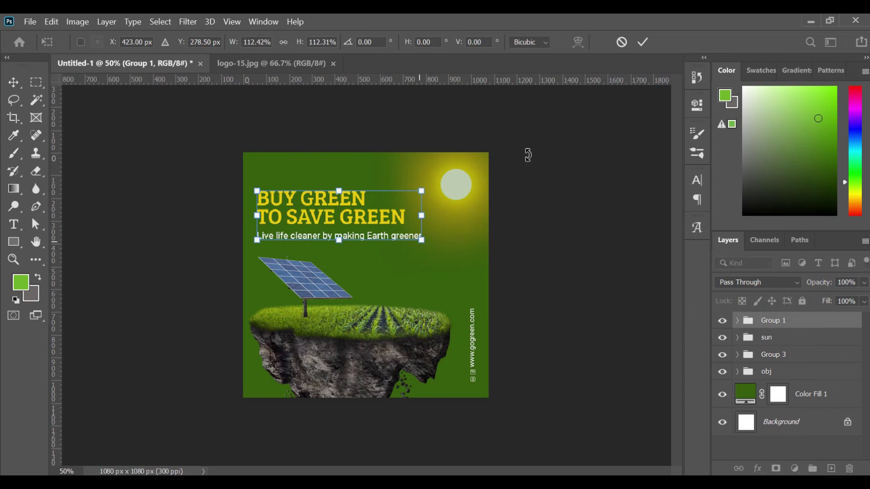
click(648, 43)
key(z)
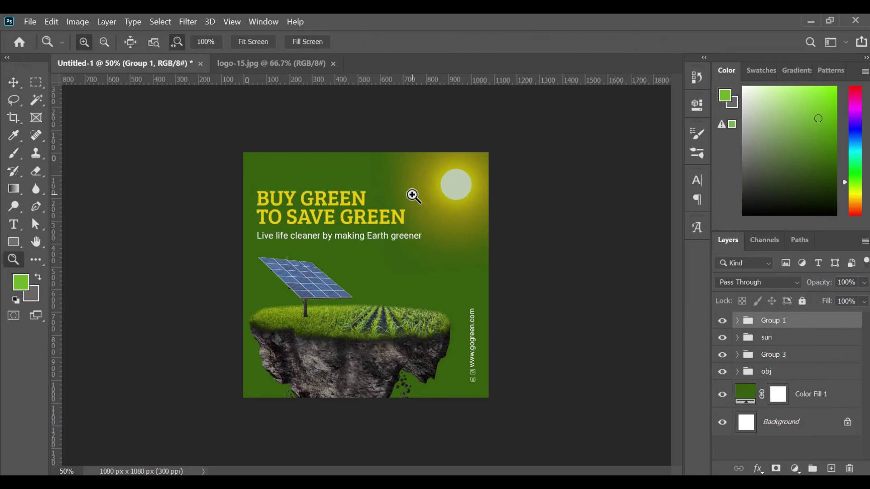
click(361, 249)
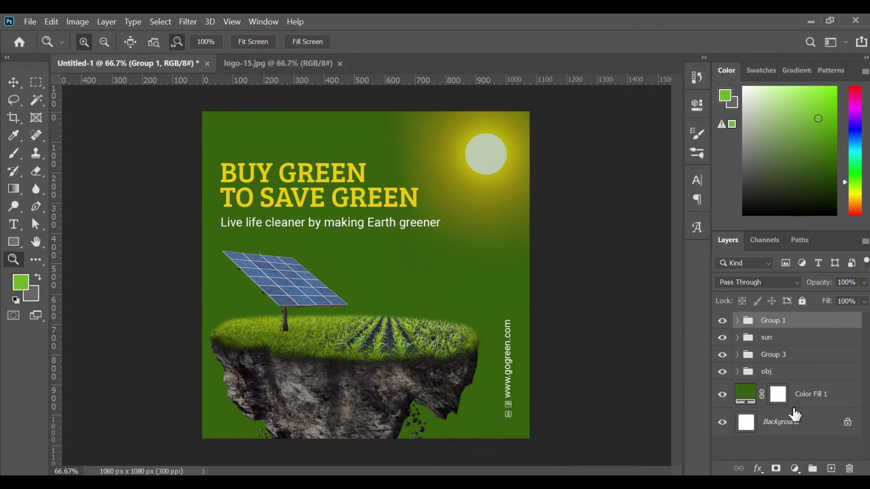
Place the Crops in field photo from Downloads above Color Fill 1 and begin enlarging it.
click(805, 401)
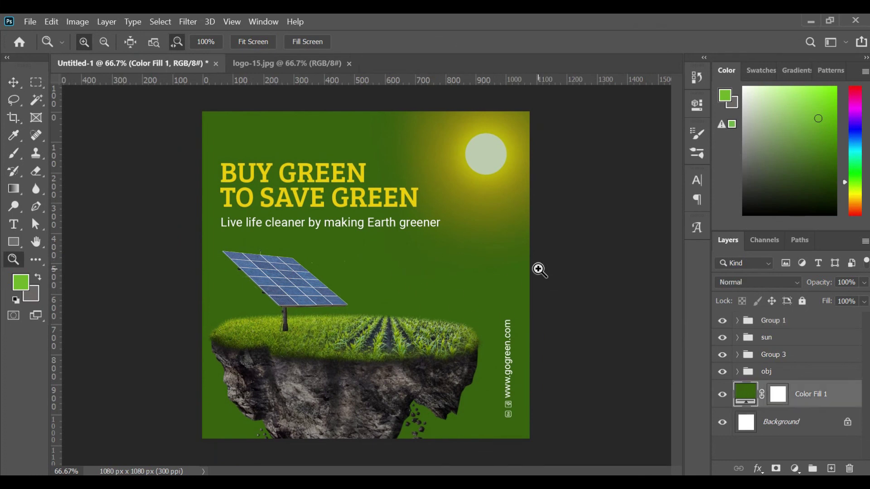
click(63, 449)
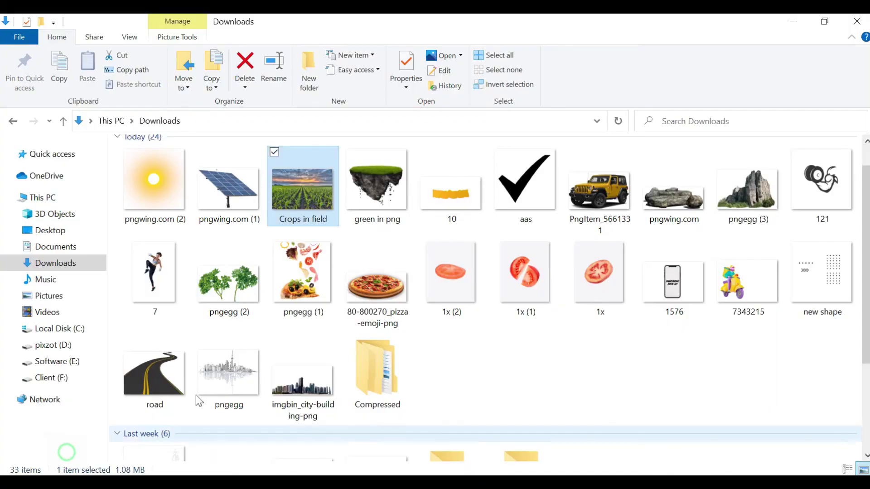
mouse_move(294, 204)
mouse_down()
mouse_move(462, 469)
mouse_move(423, 382)
mouse_up()
key(Return)
click(158, 43)
drag(529, 384, 596, 471)
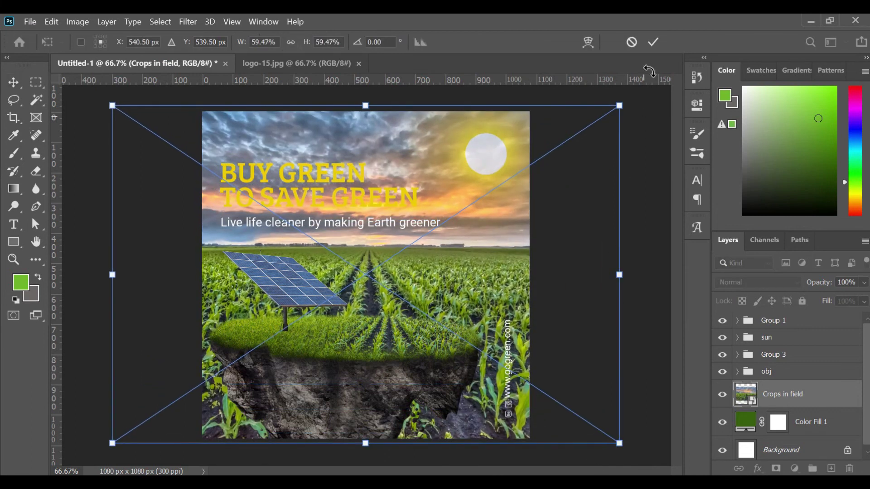
Commit the enlarged field photo, add a layer mask, and lower its opacity to 36%.
click(652, 42)
click(775, 469)
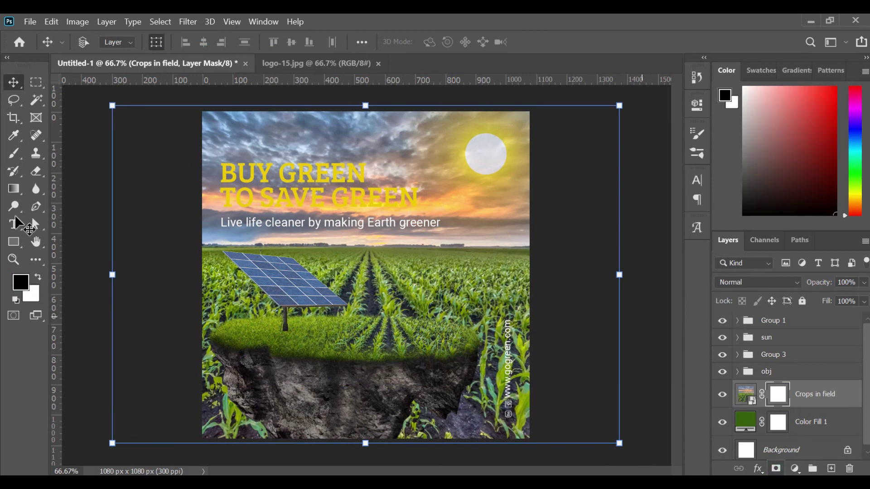
key(b)
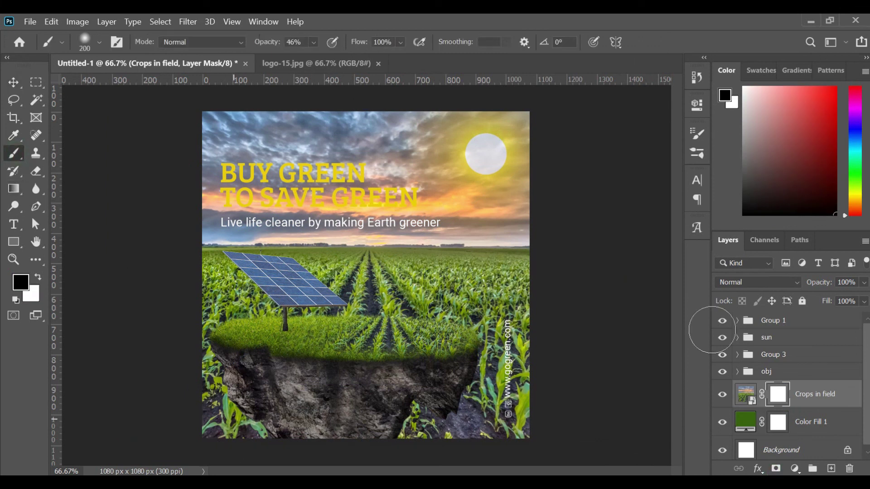
click(863, 283)
drag(833, 298, 822, 300)
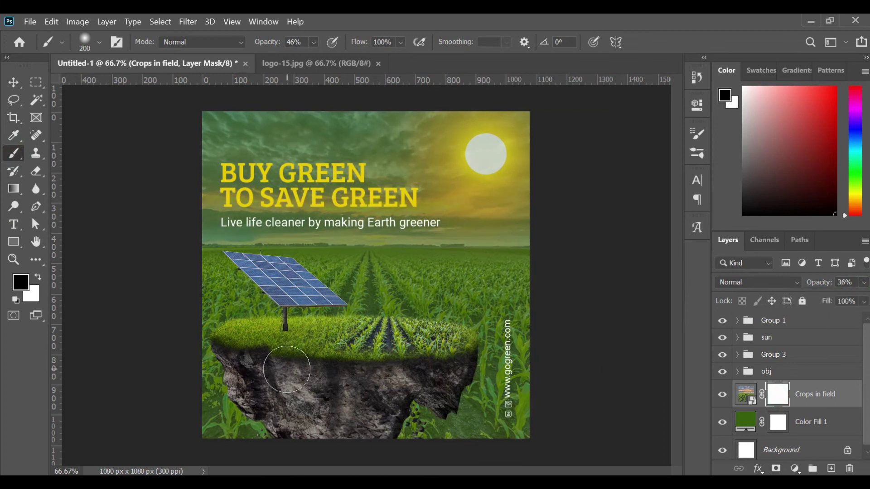
Paint the mask with a 700-size brush so the field fades into the green fill.
key(bracketright)
key(bracketright)
key(bracketright)
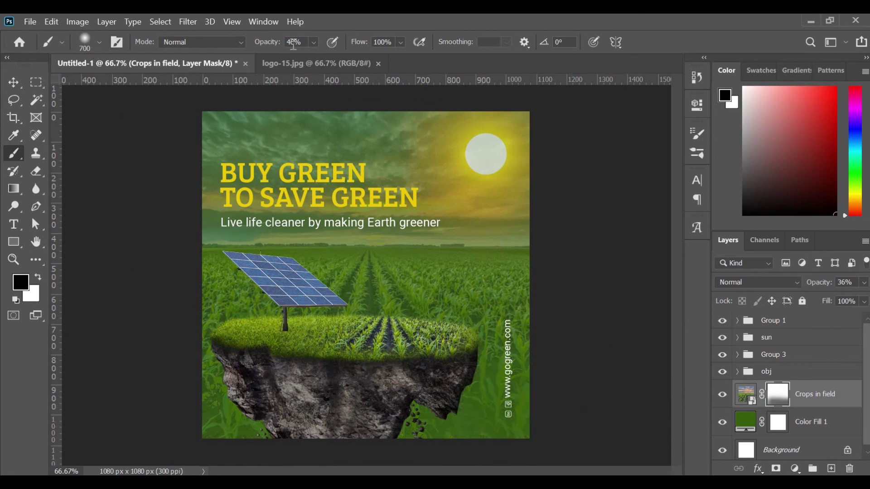
mouse_move(596, 335)
mouse_down()
mouse_move(201, 311)
mouse_move(514, 374)
mouse_move(485, 417)
mouse_move(194, 436)
mouse_move(515, 434)
mouse_up()
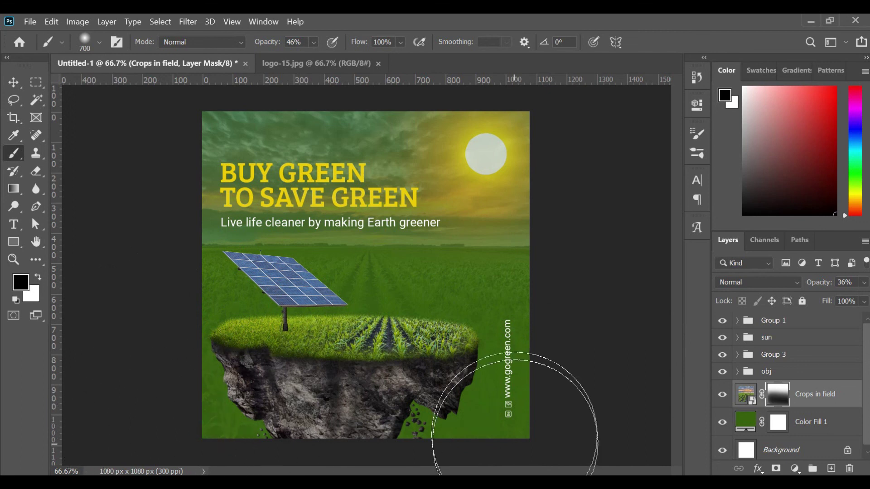
click(542, 309)
drag(545, 332, 521, 285)
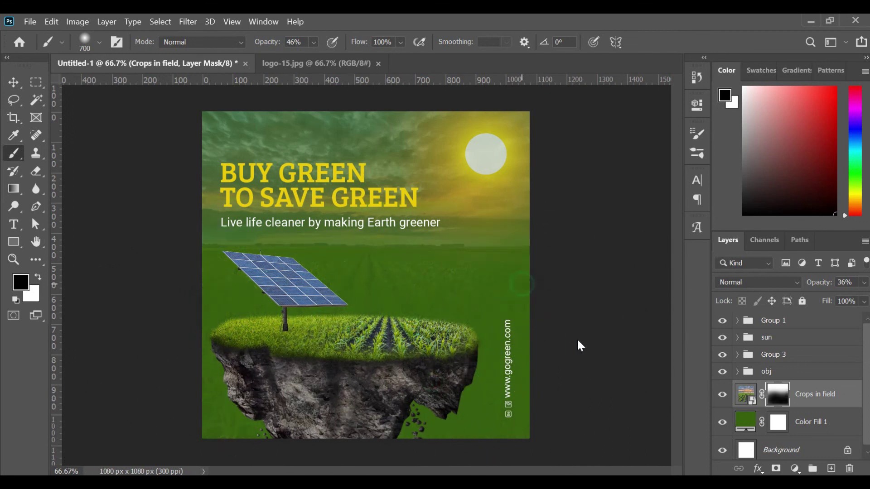
key(v)
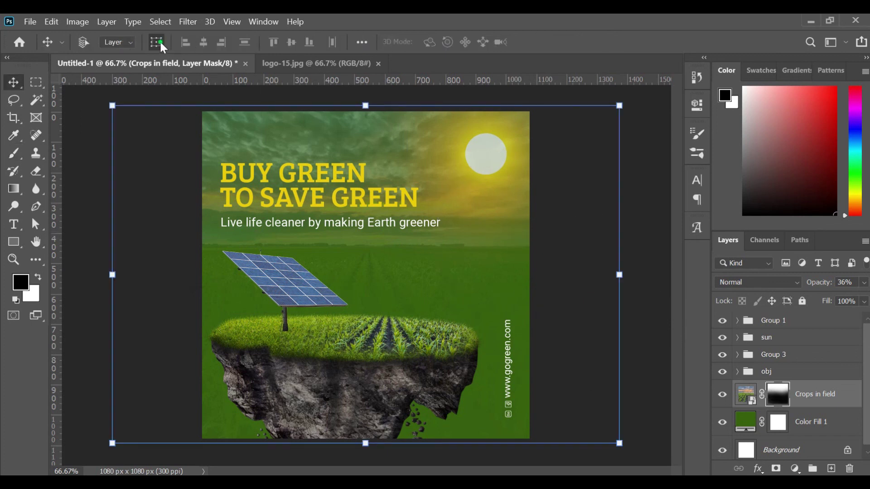
click(159, 42)
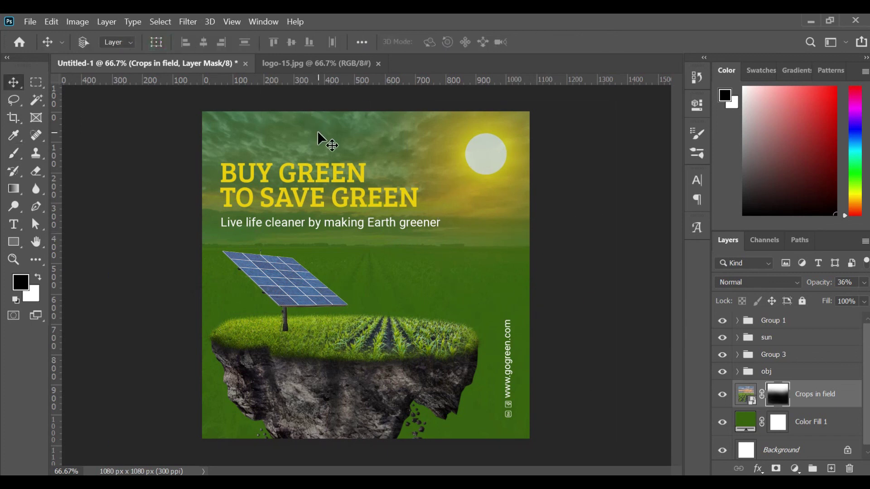